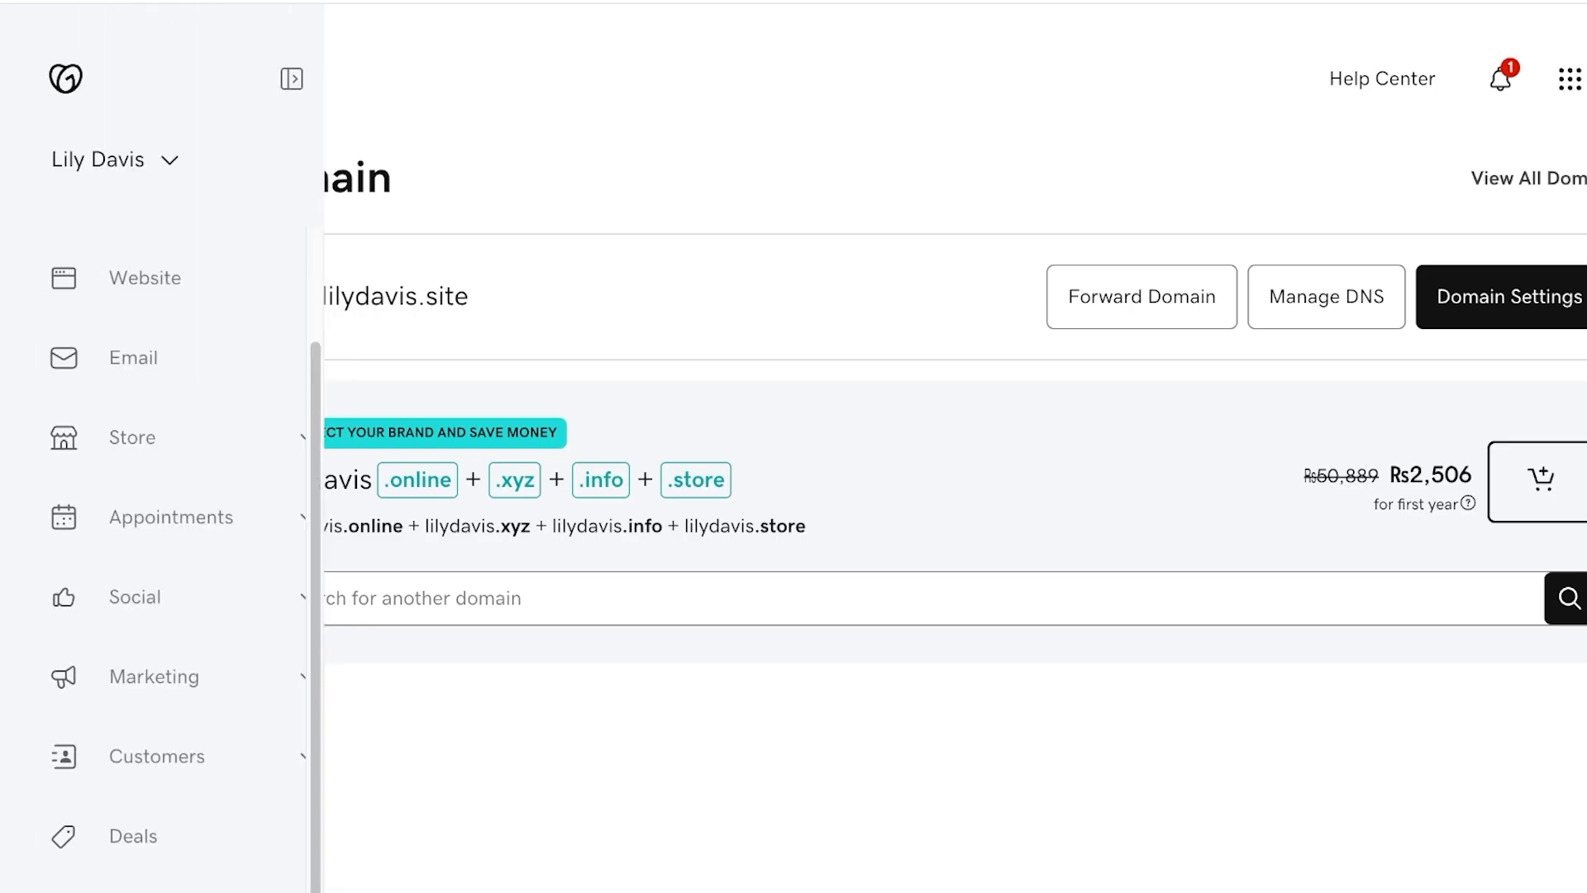
pyautogui.click(113, 160)
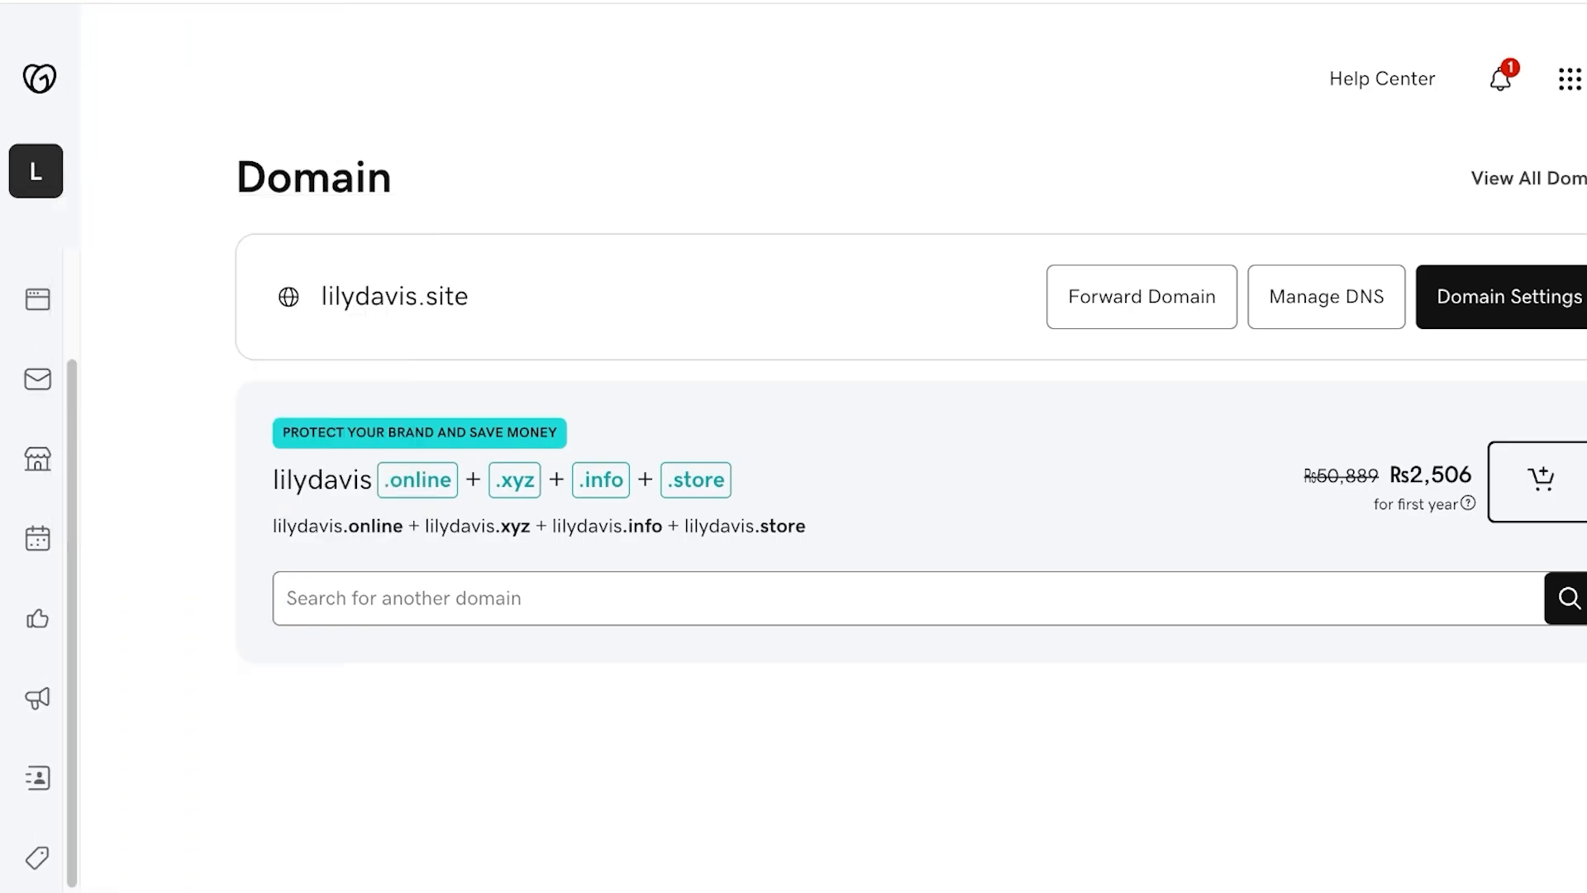
pyautogui.moveTo(38, 298)
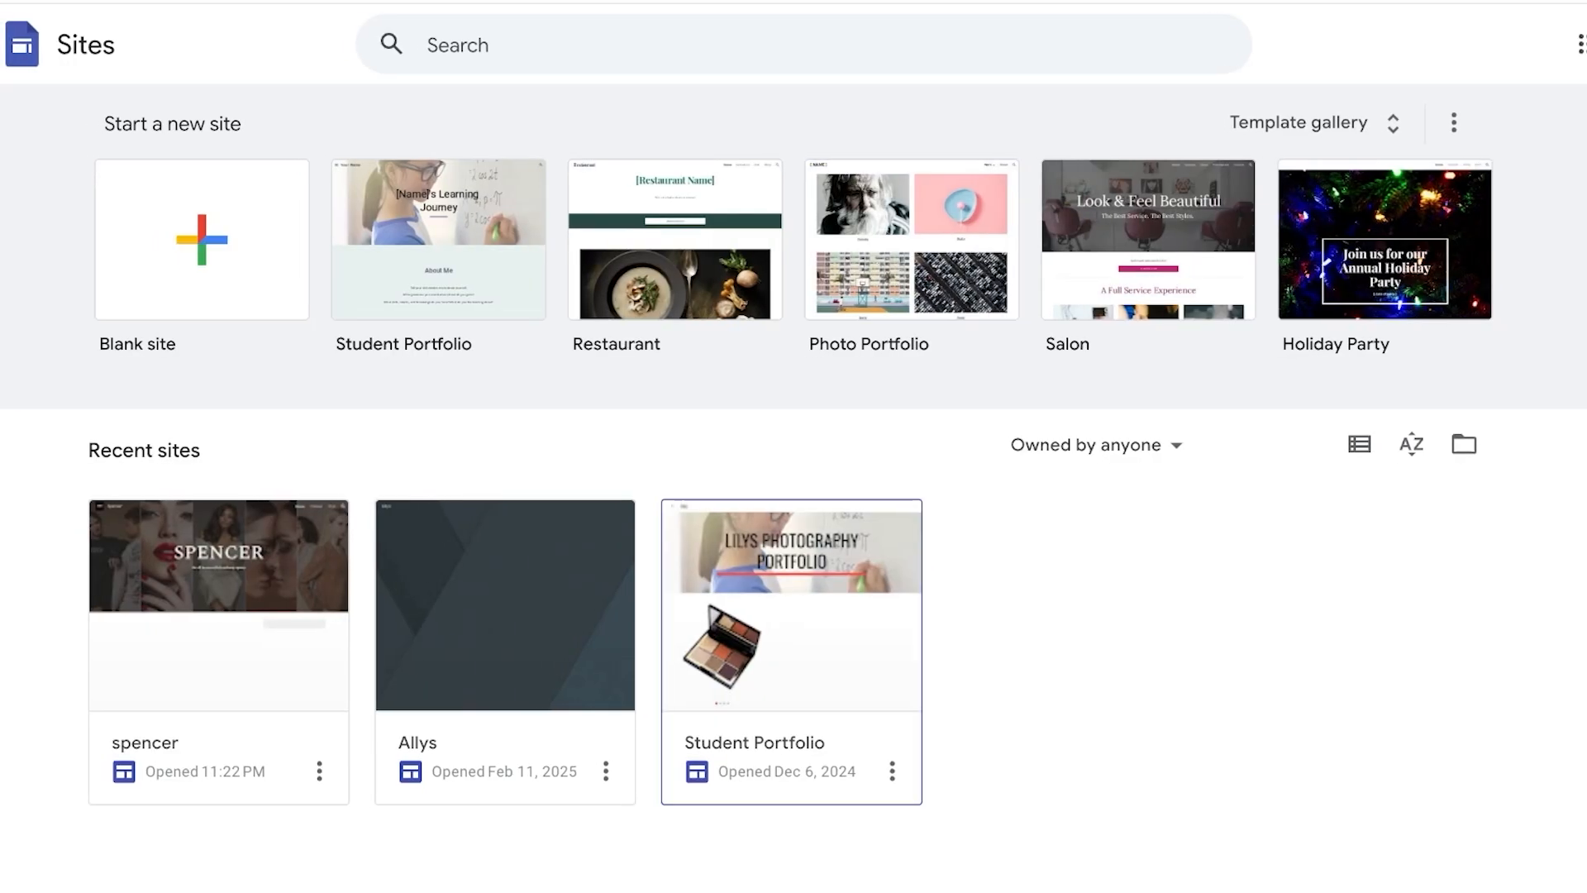
# - Open the Student Portfolio site for editing
pyautogui.click(791, 611)
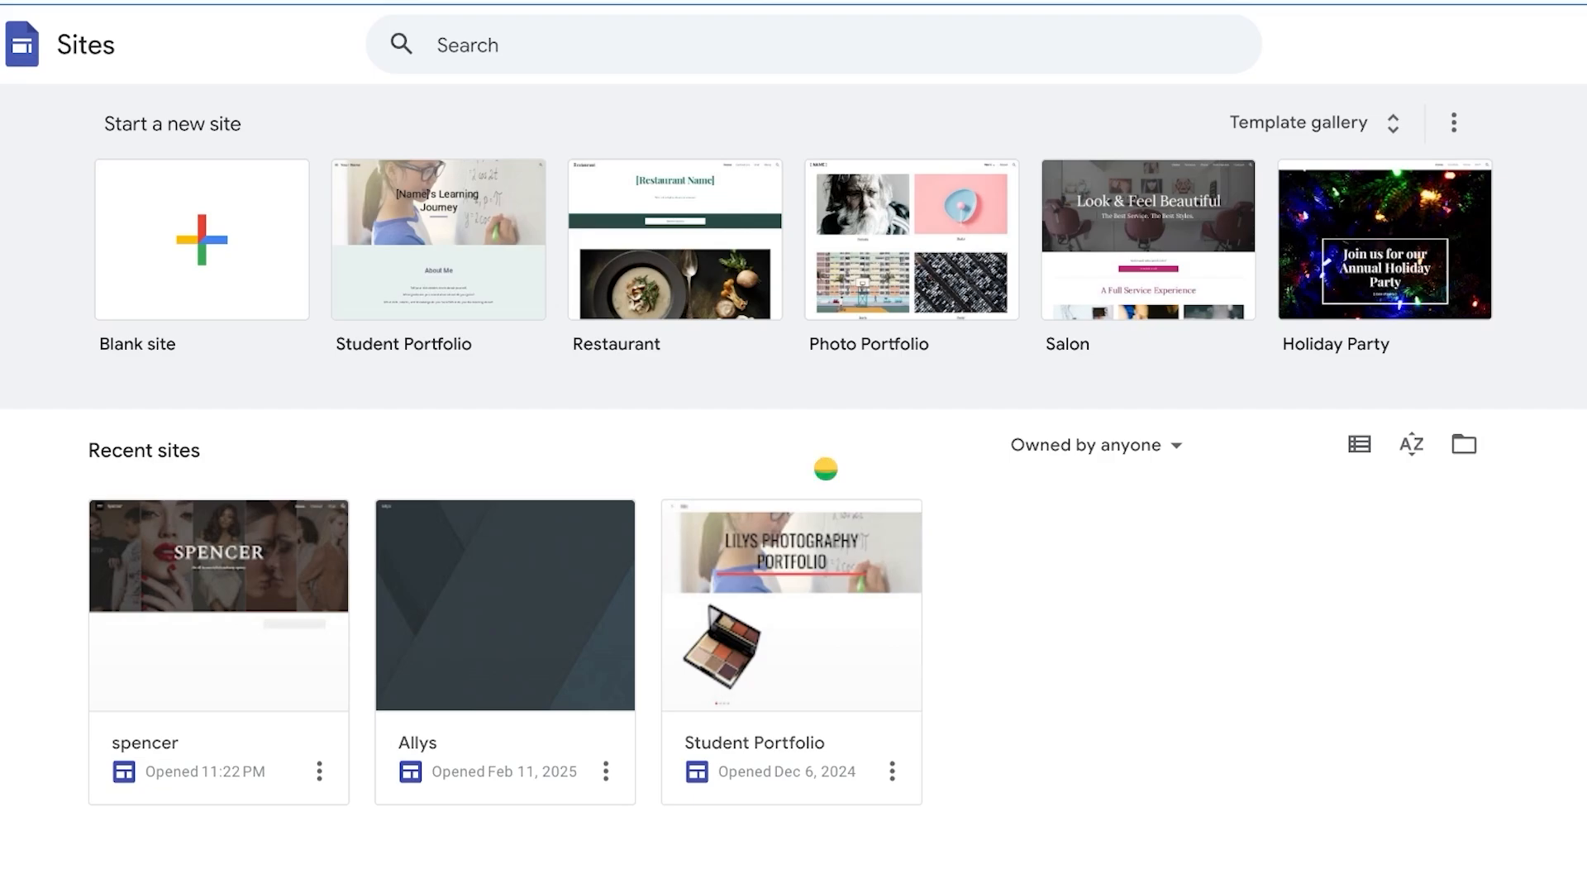
pyautogui.scroll(-5, 662, 529)
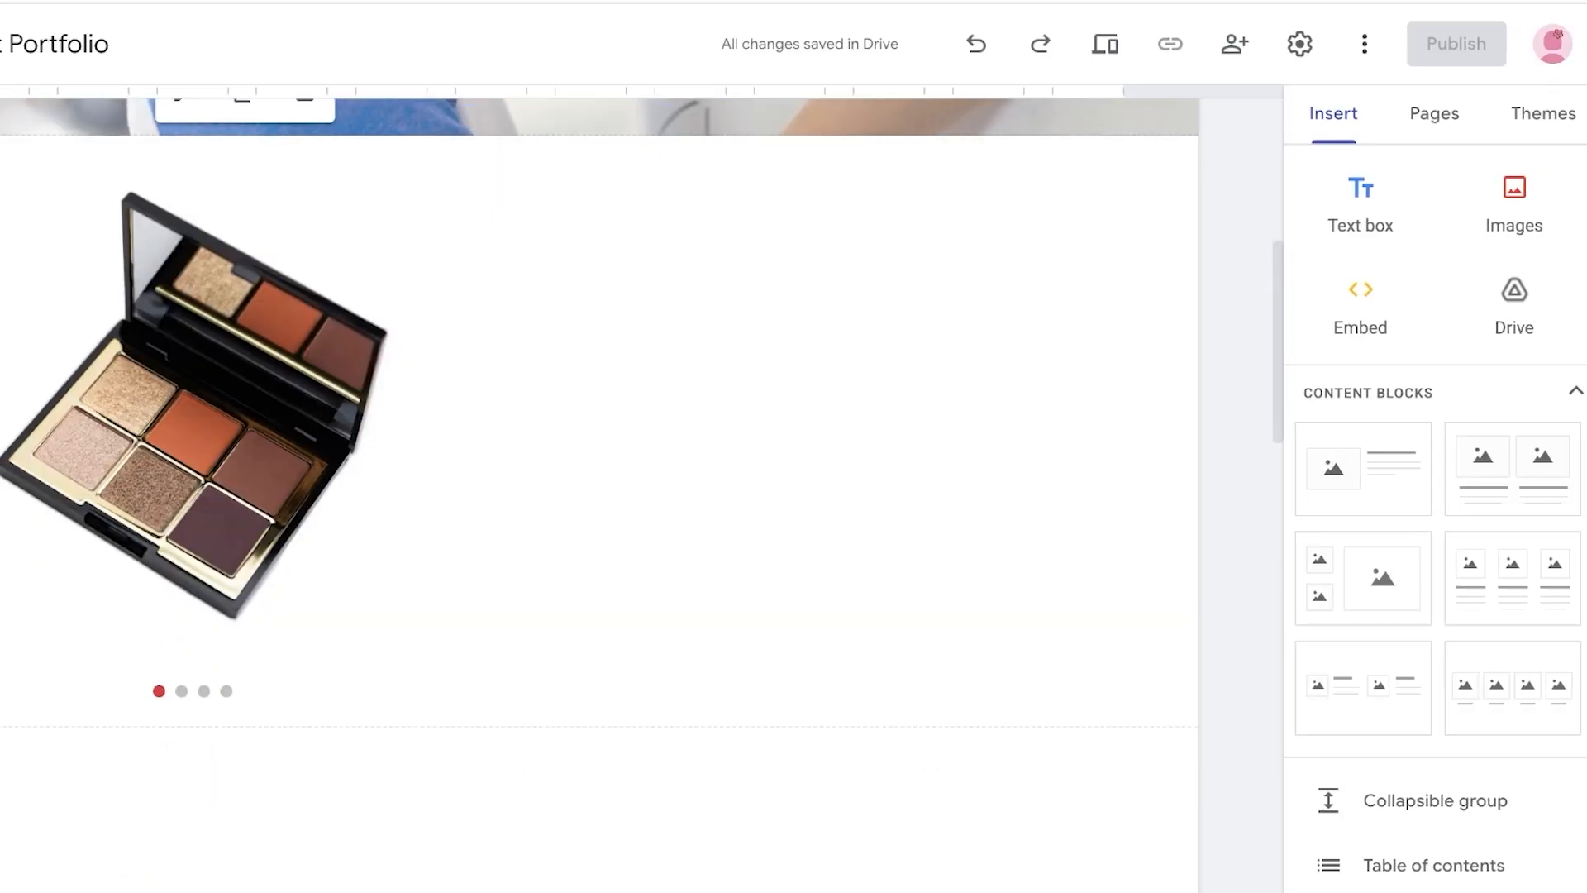
pyautogui.scroll(6, 598, 495)
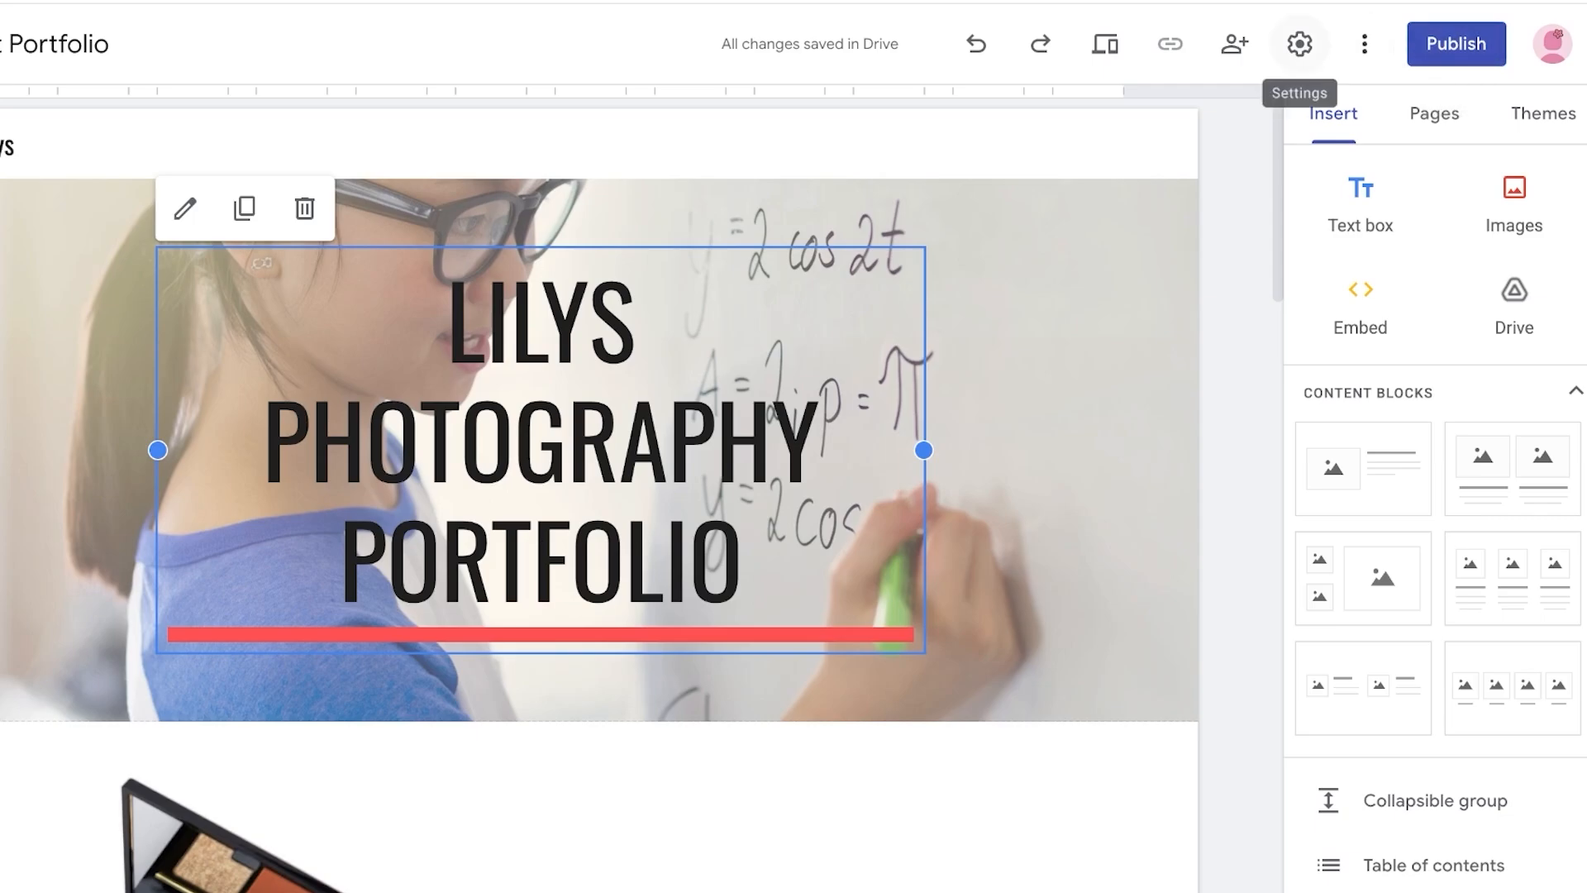
# - Start custom domain setup in the site settings and enter the domain lilydavis.site
pyautogui.click(1300, 44)
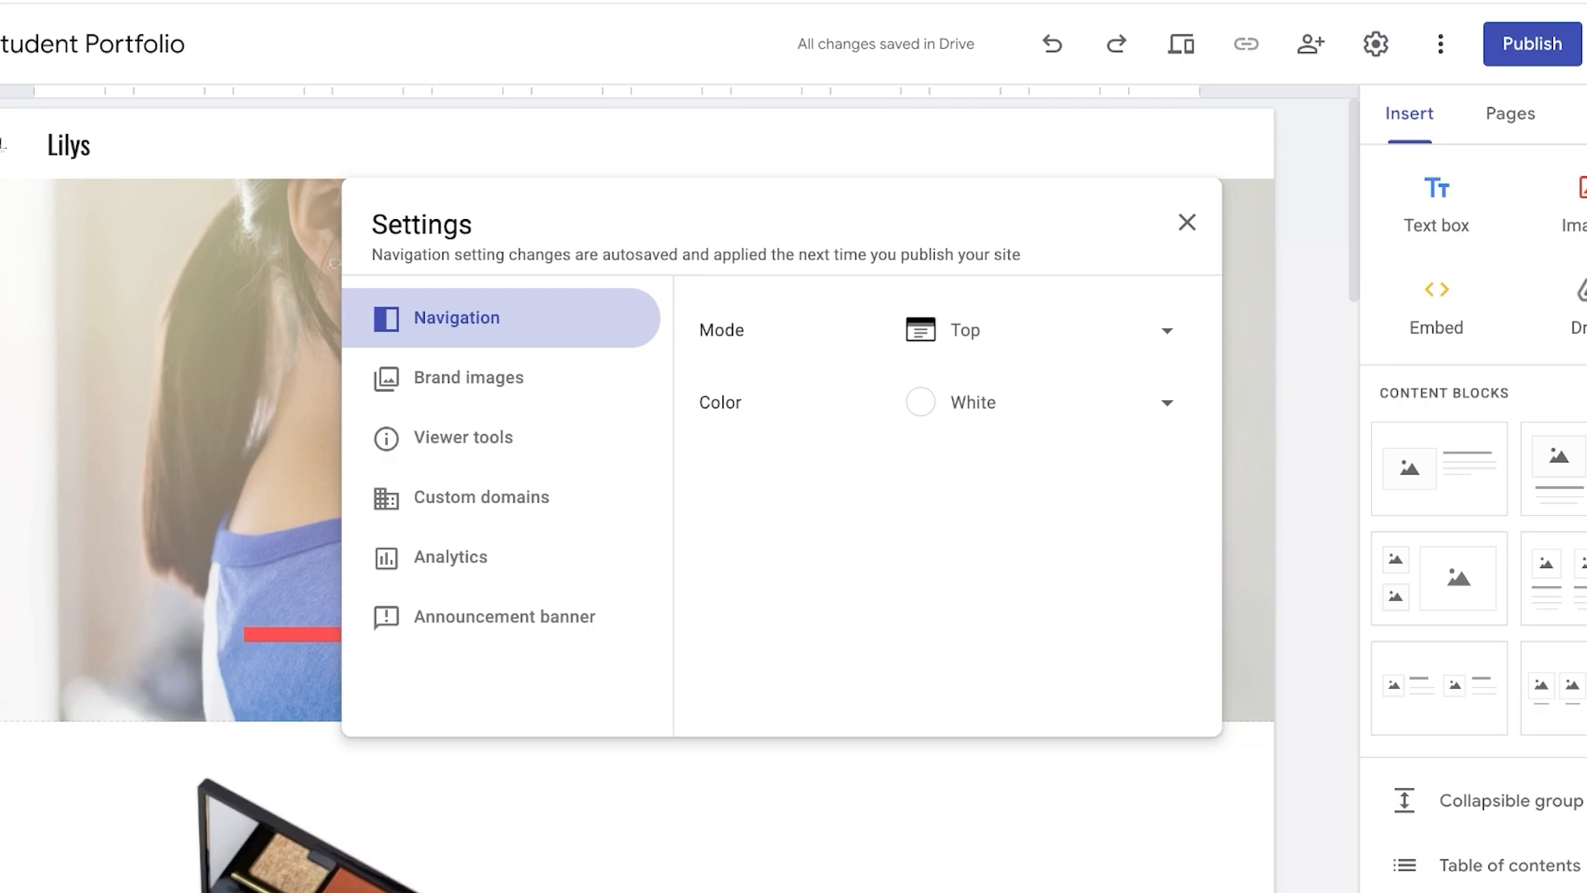
pyautogui.click(514, 497)
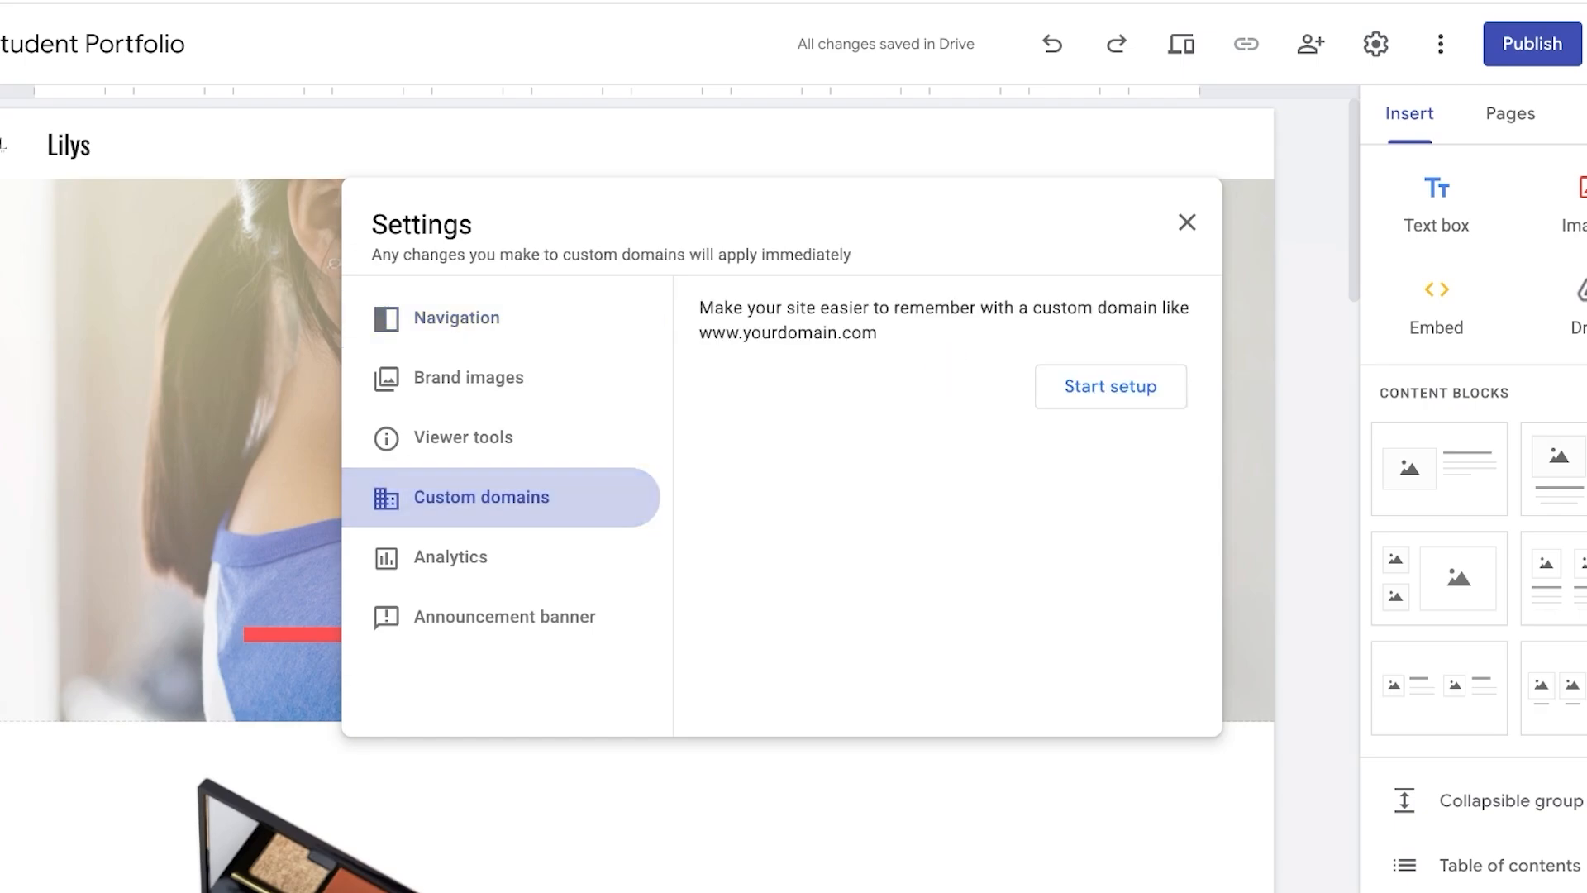
pyautogui.click(1111, 386)
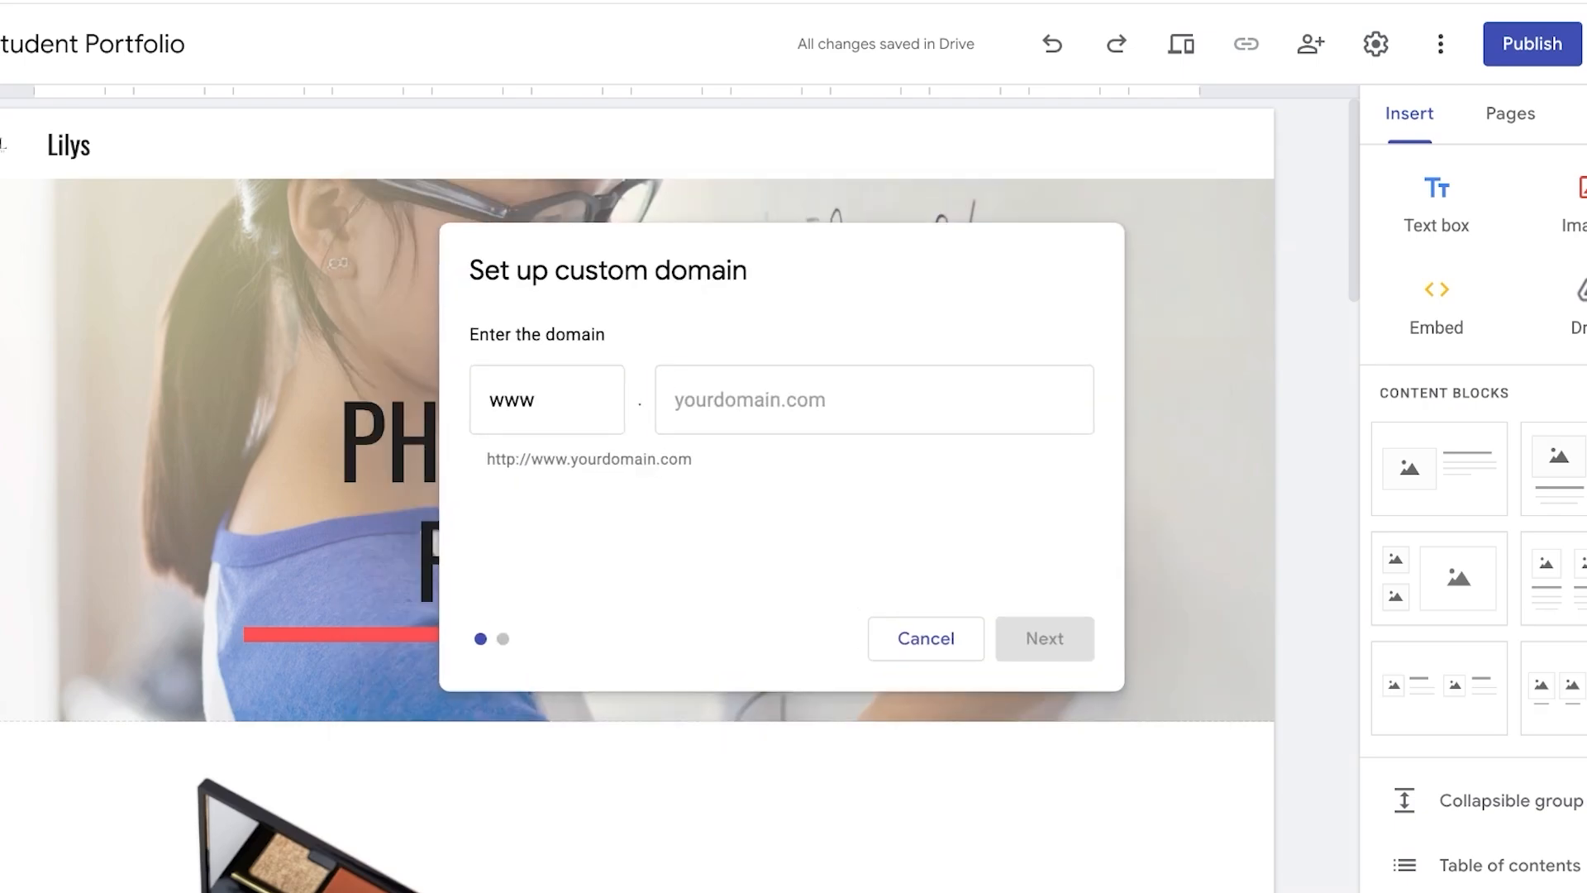
pyautogui.write('lilydavis.site')
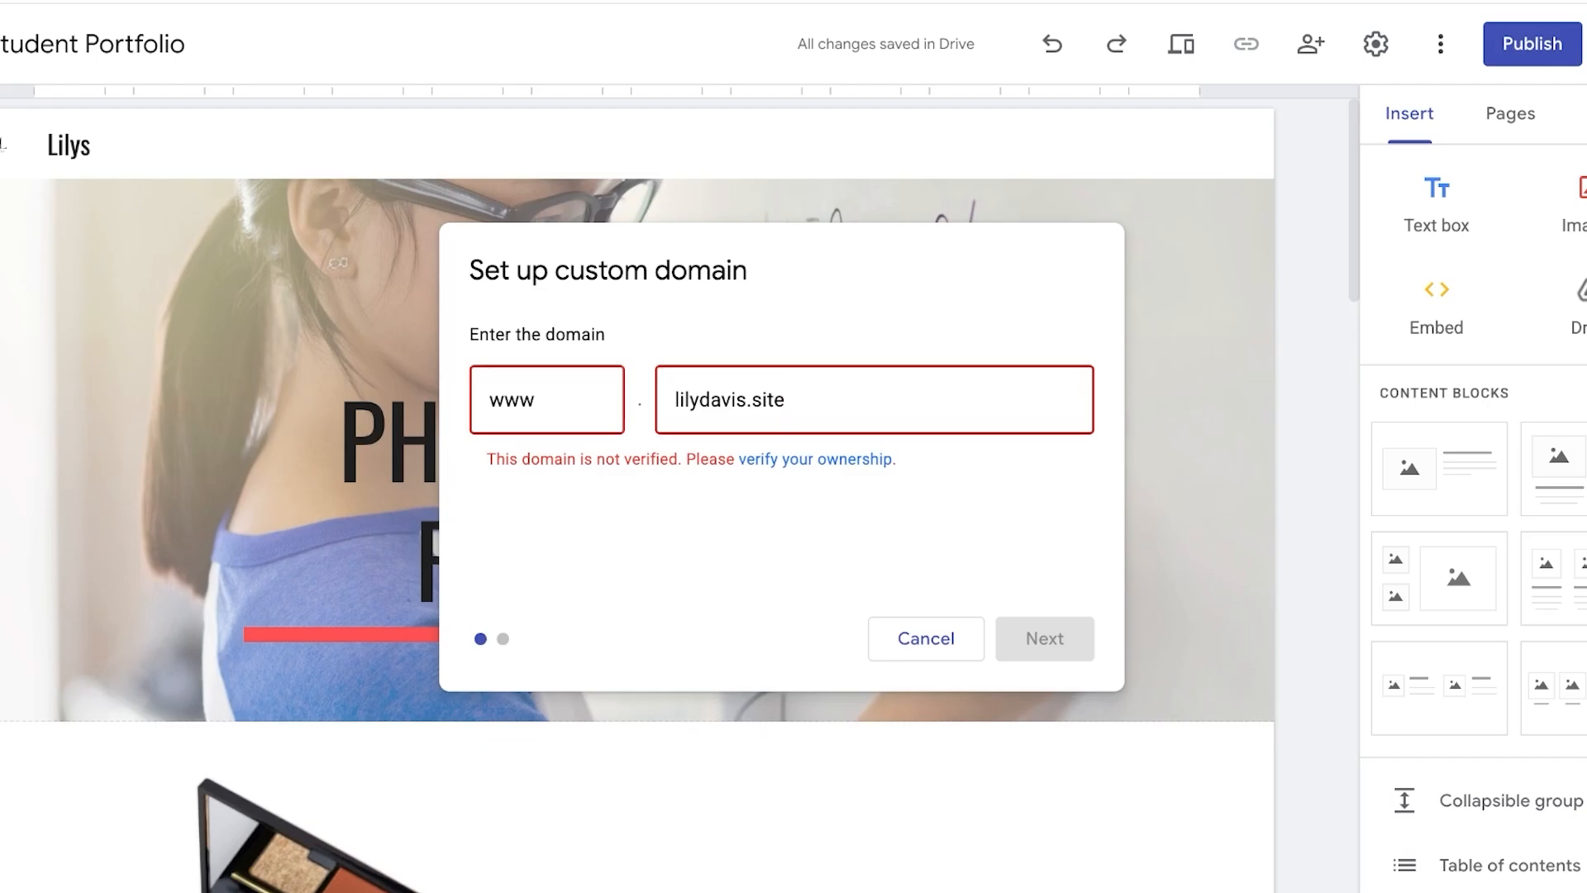
# - Follow the verify-your-ownership link shown under the domain field
pyautogui.moveTo(540, 460); pyautogui.dragTo(717, 460)
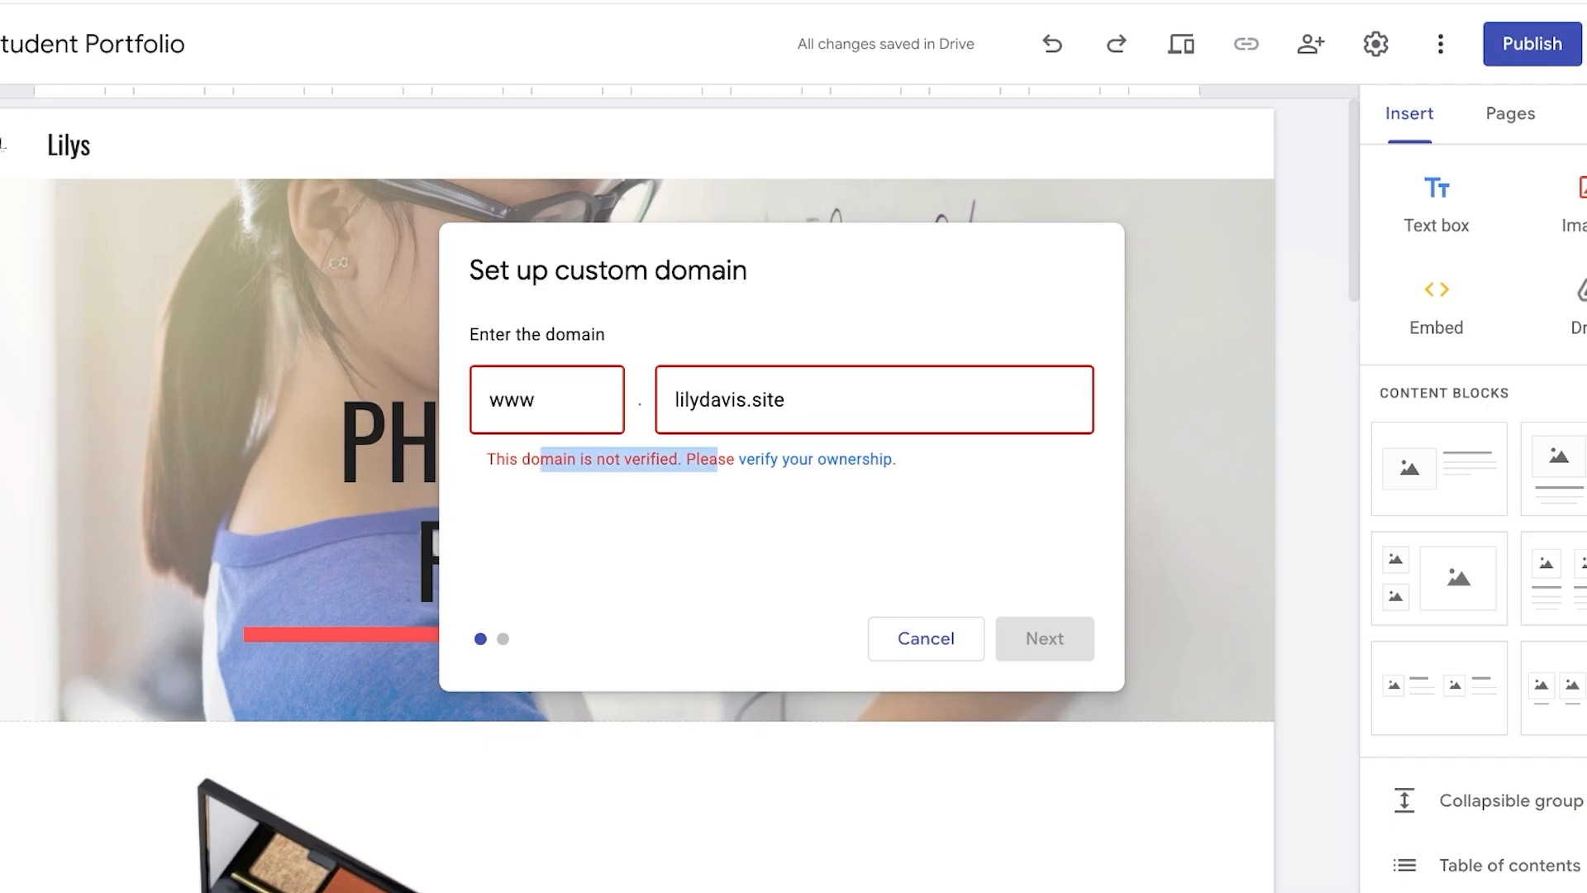
pyautogui.click(376, 656)
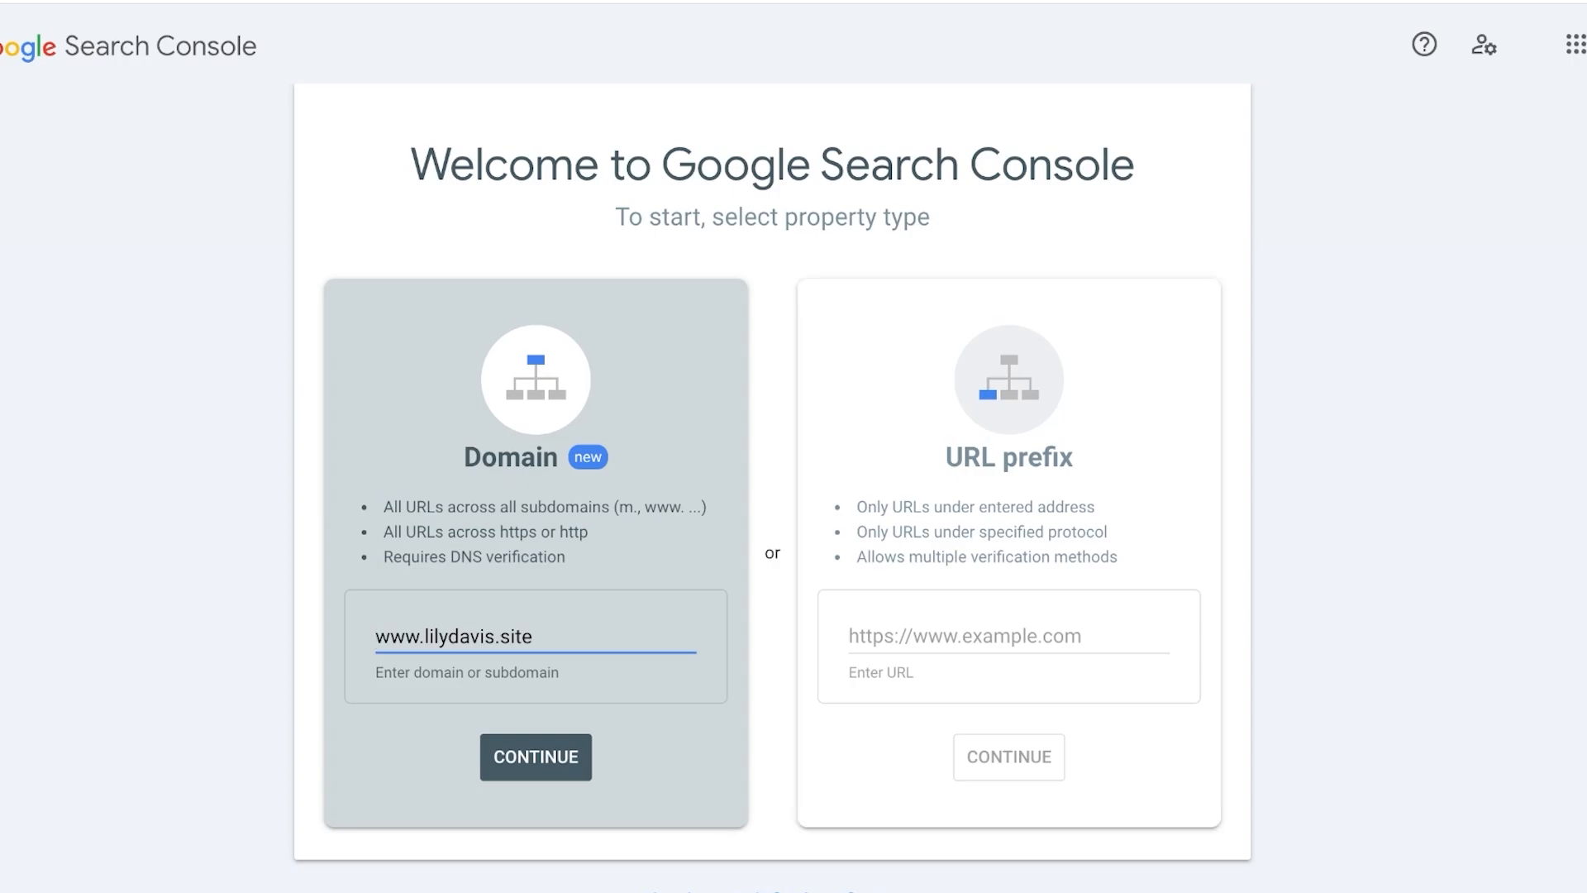
pyautogui.click(1008, 635)
pyautogui.click(536, 553)
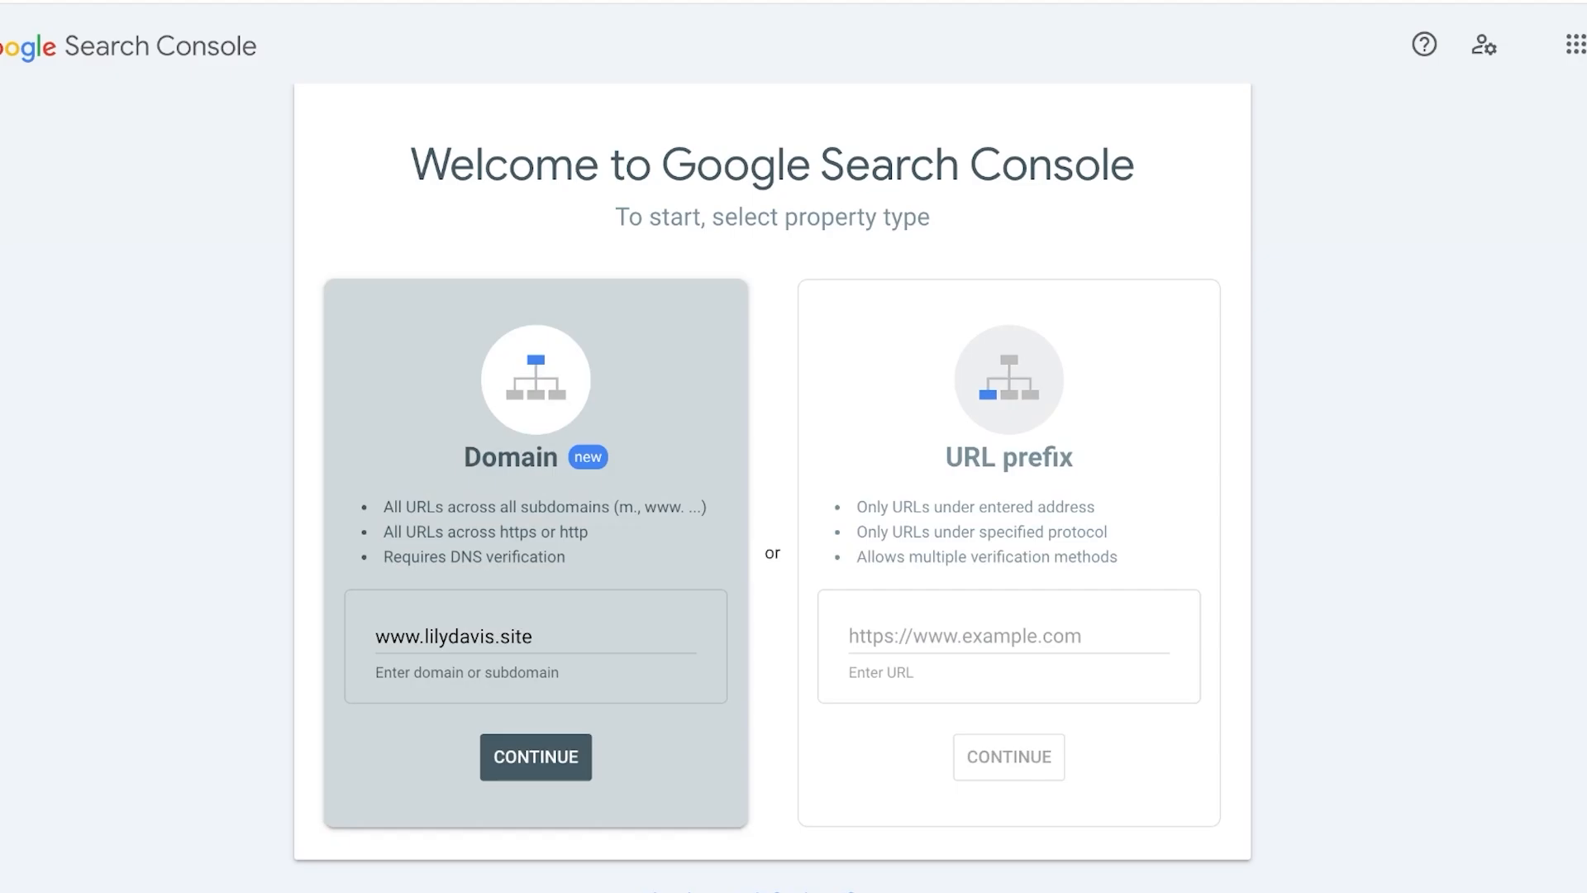
pyautogui.click(536, 756)
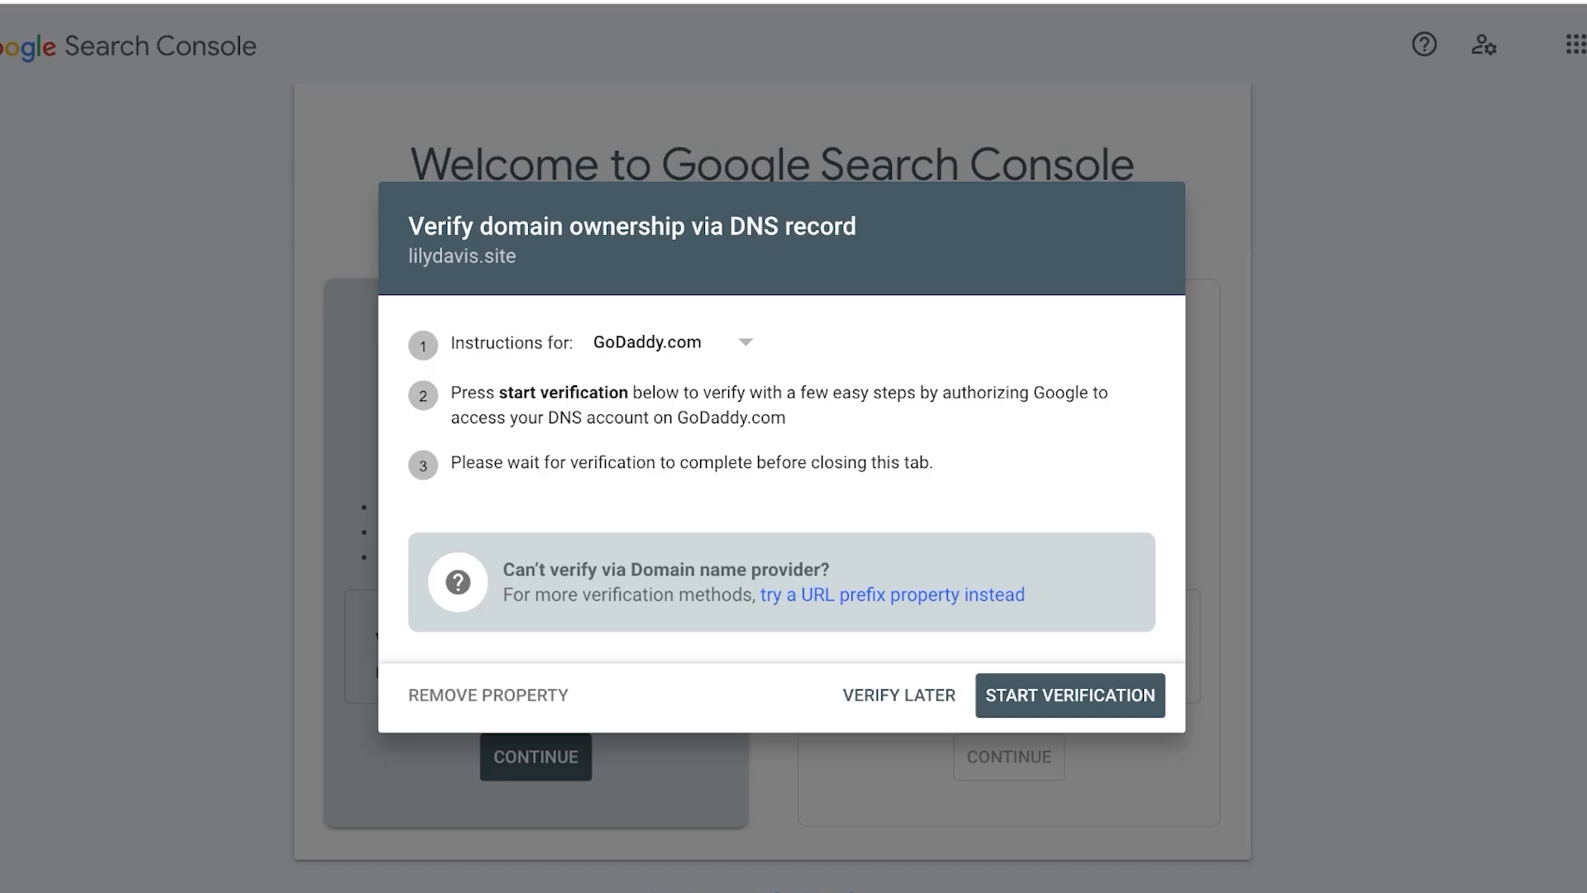
# - Verify domain ownership by authorizing Google through GoDaddy Domain Connect, then close the verification dialog
pyautogui.click(1071, 695)
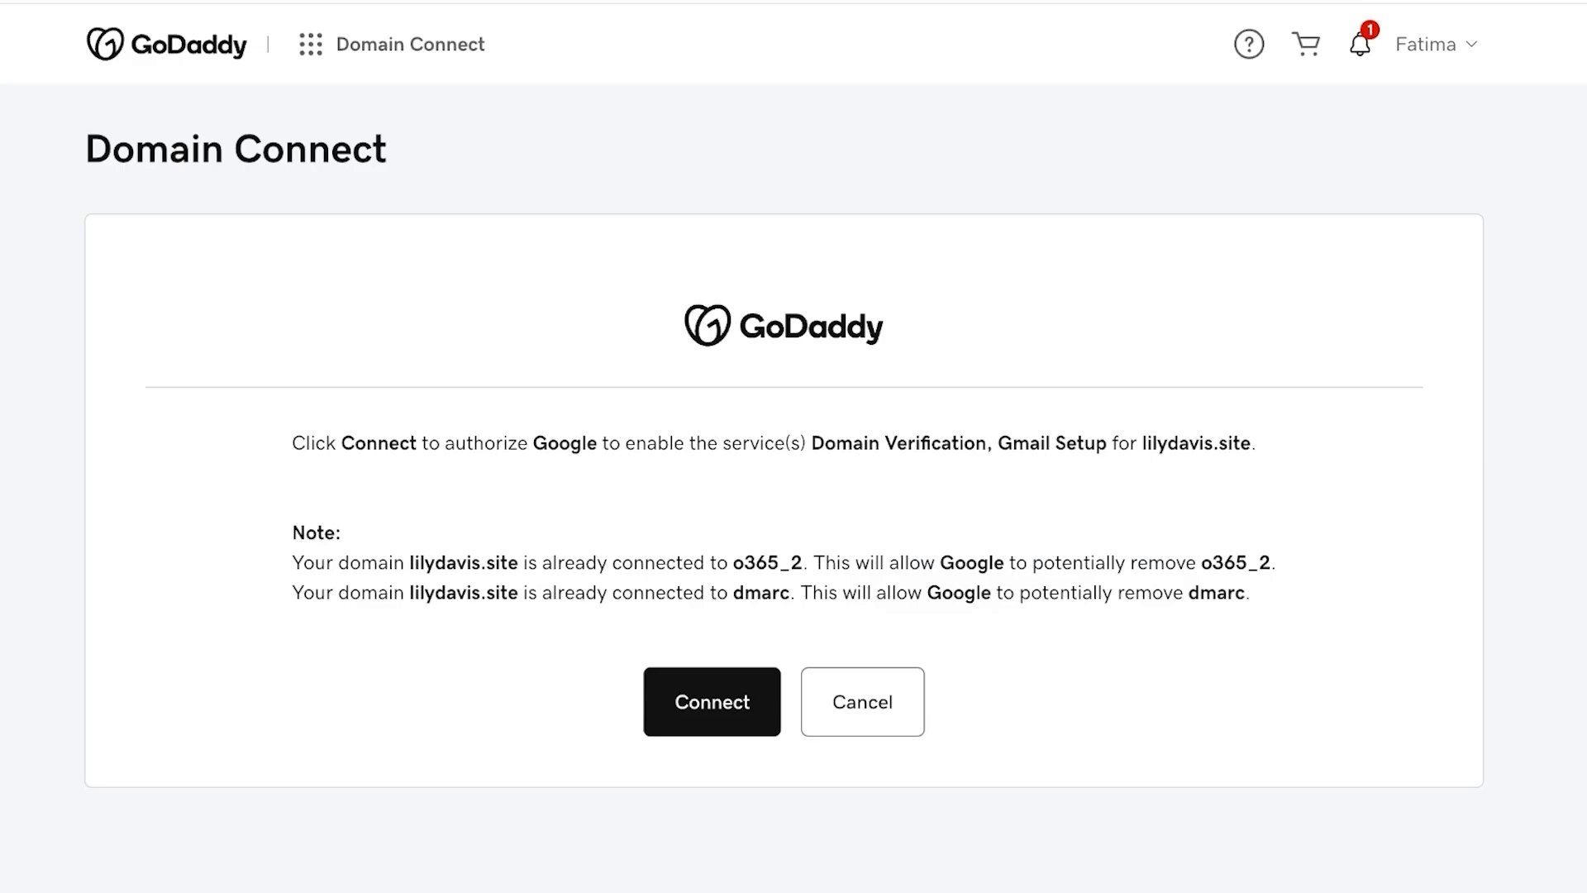
pyautogui.click(712, 702)
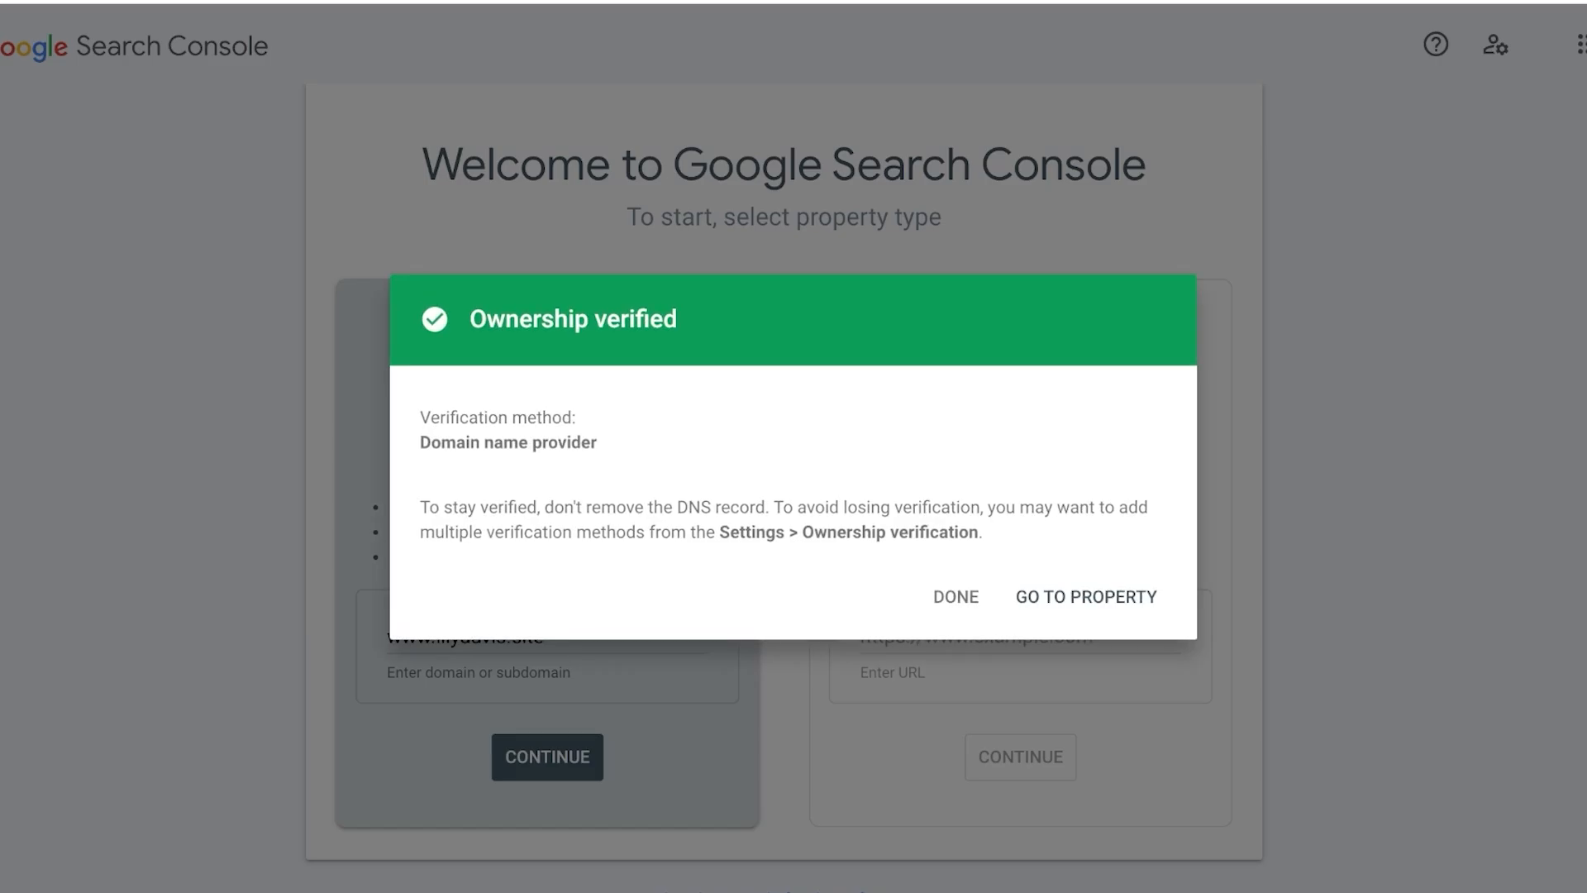
pyautogui.click(956, 596)
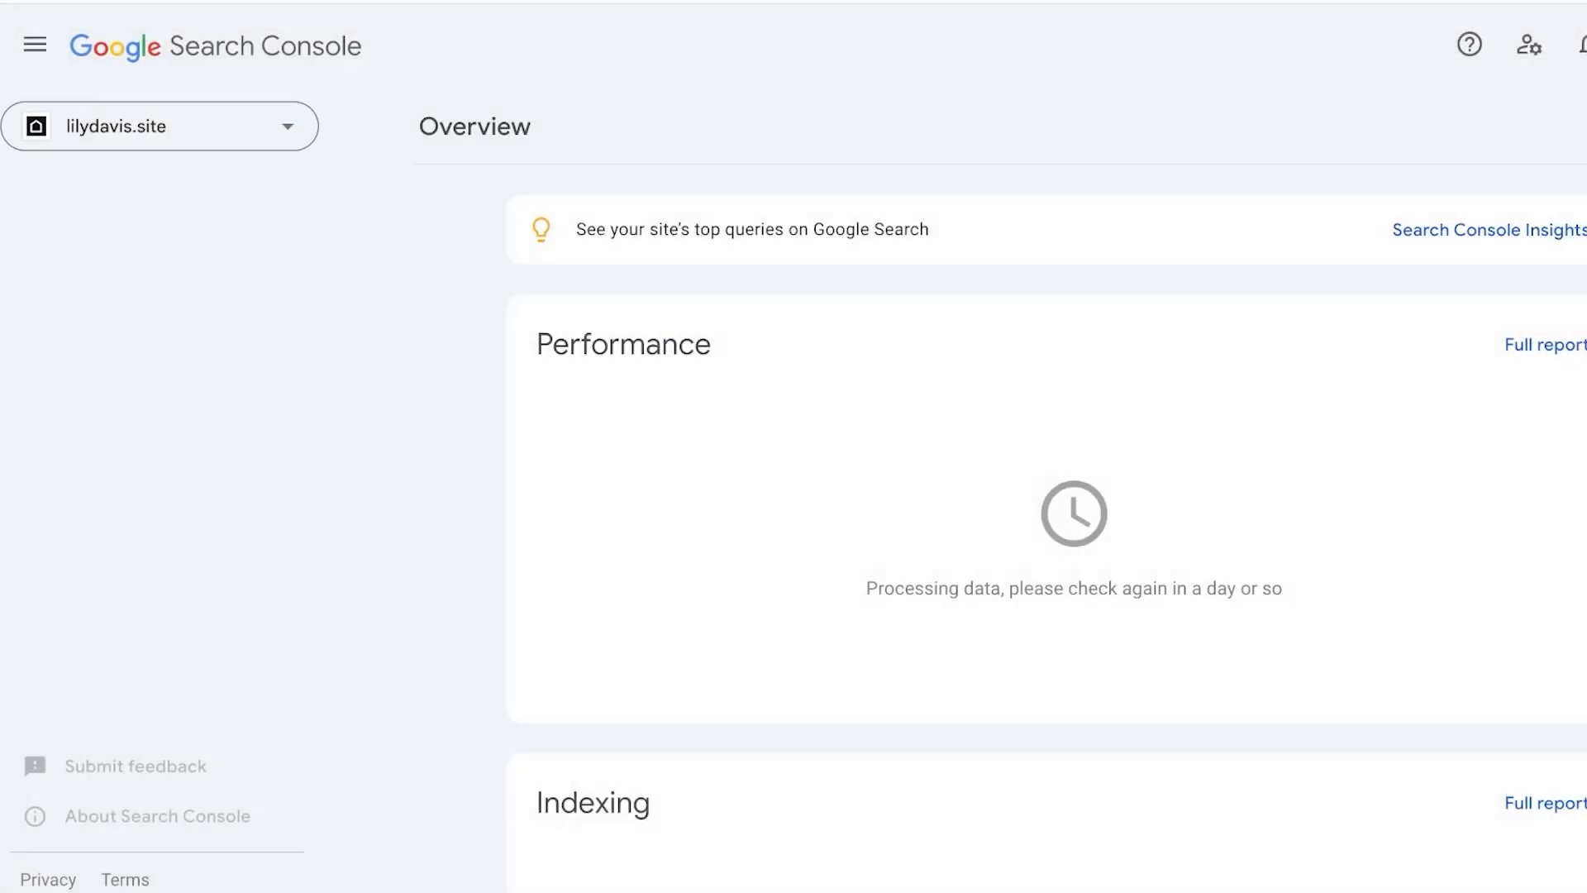
pyautogui.scroll(-3, 1045, 529)
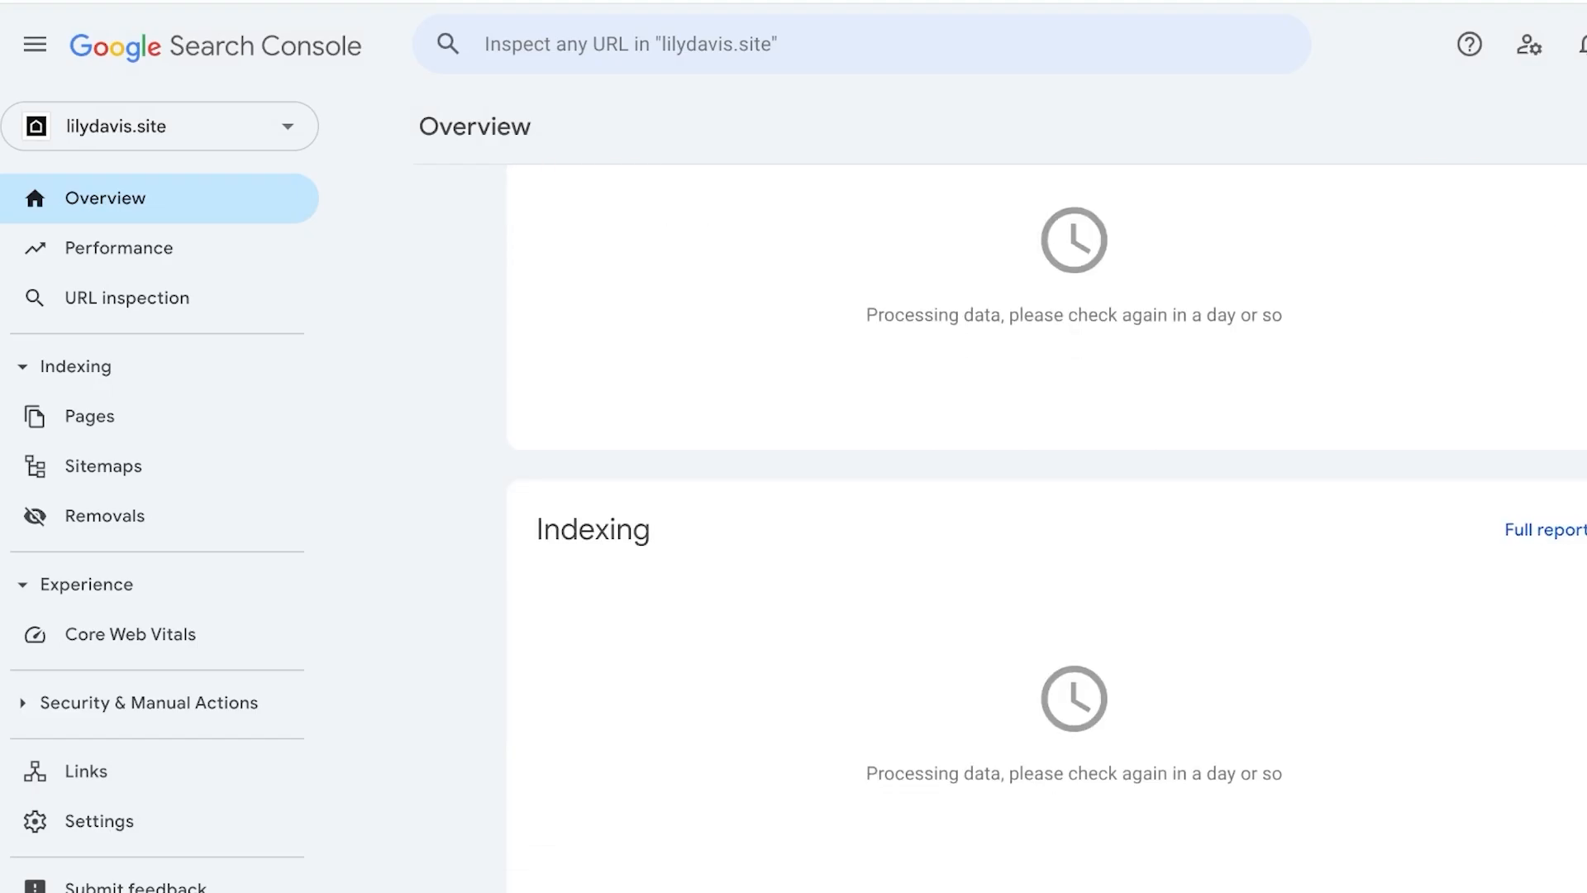
pyautogui.scroll(3, 1046, 529)
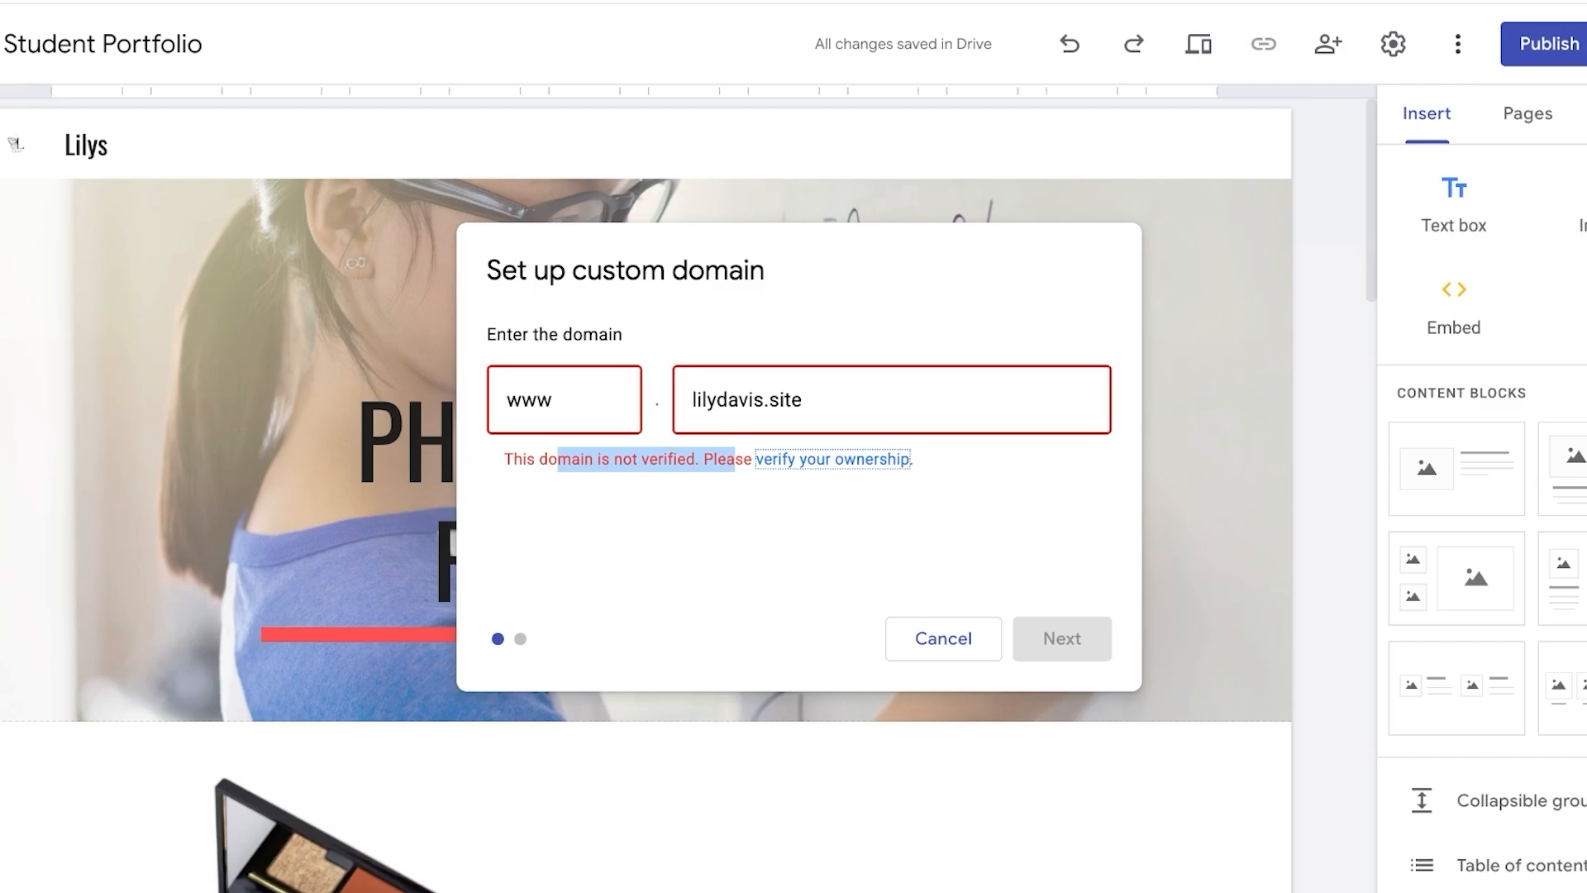
# - Restart the custom domain setup, enter lilydavis.site, and finish connecting the domain
pyautogui.click(802, 399)
pyautogui.click(943, 638)
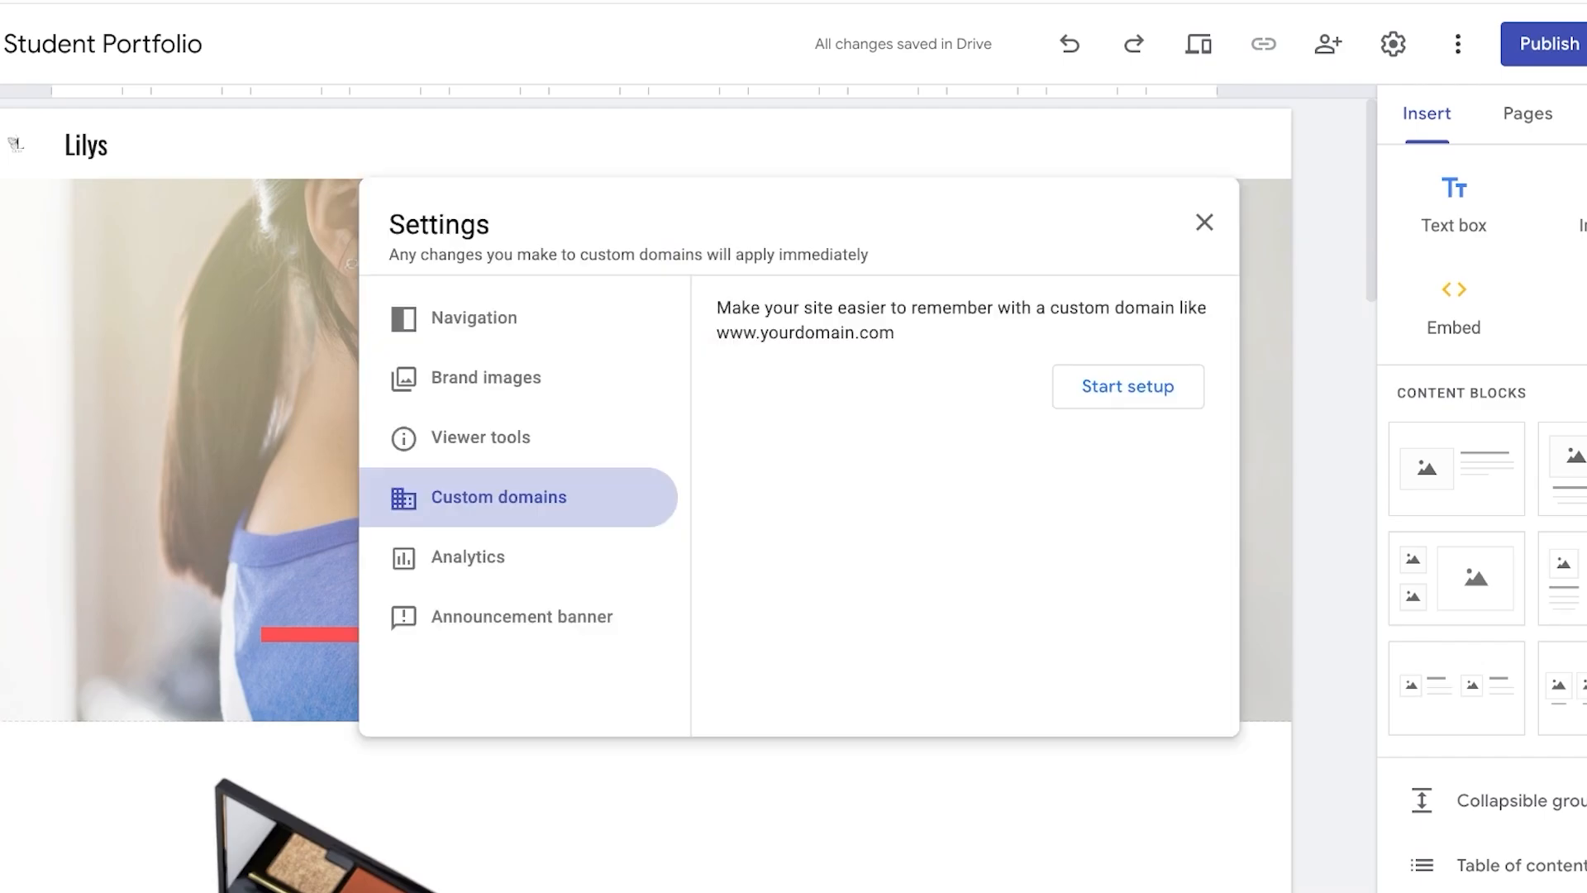
pyautogui.press('Return')
pyautogui.press('Tab')
pyautogui.write('lily')
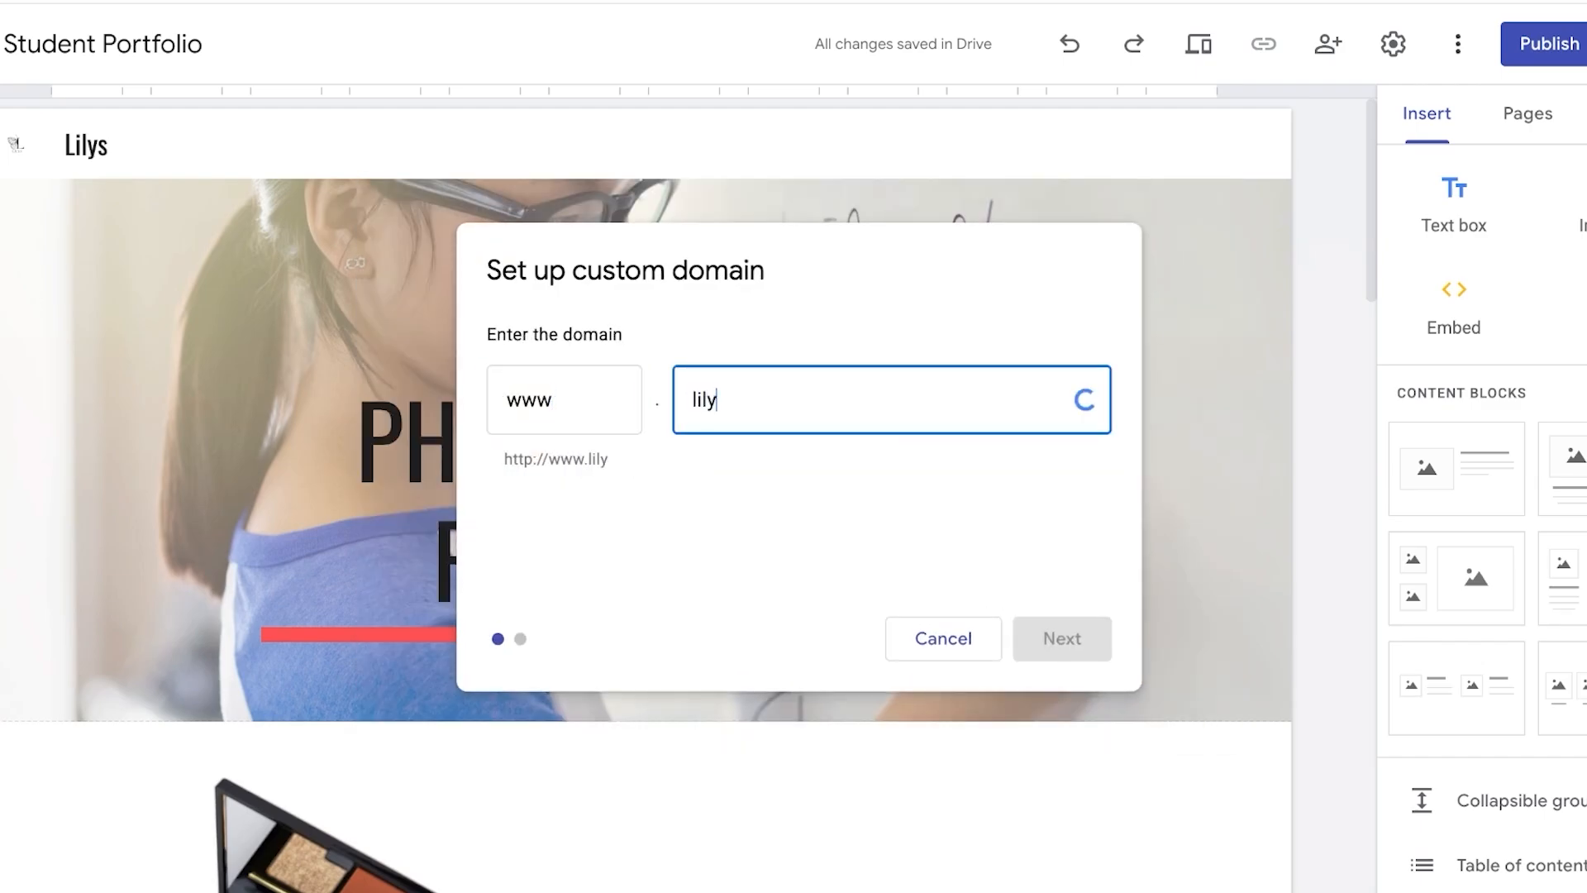
pyautogui.write('davis.site')
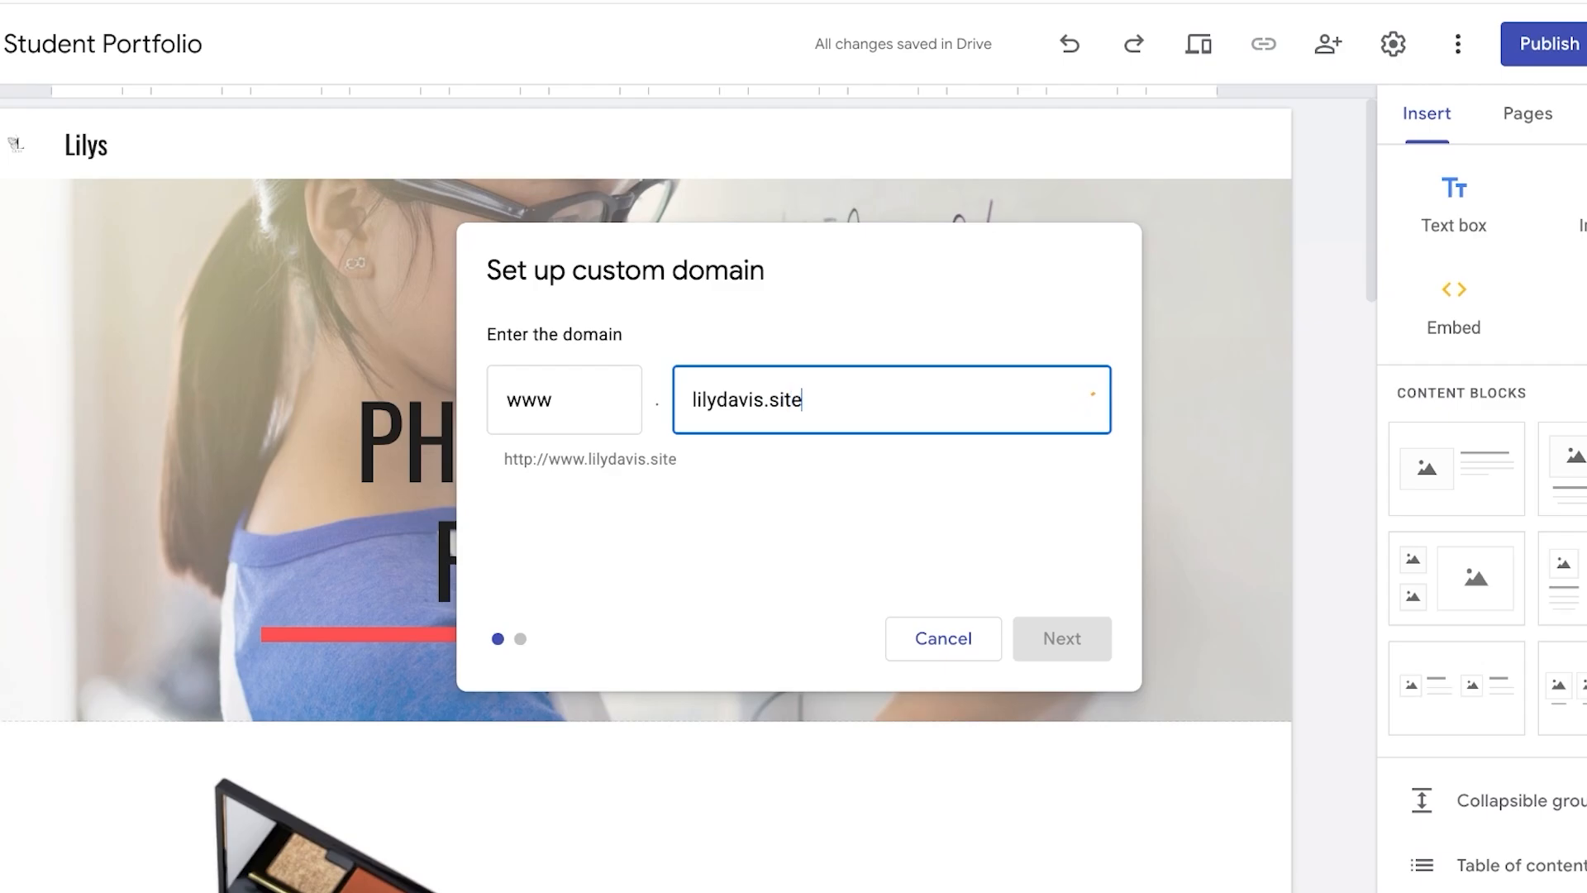
pyautogui.press('Return')
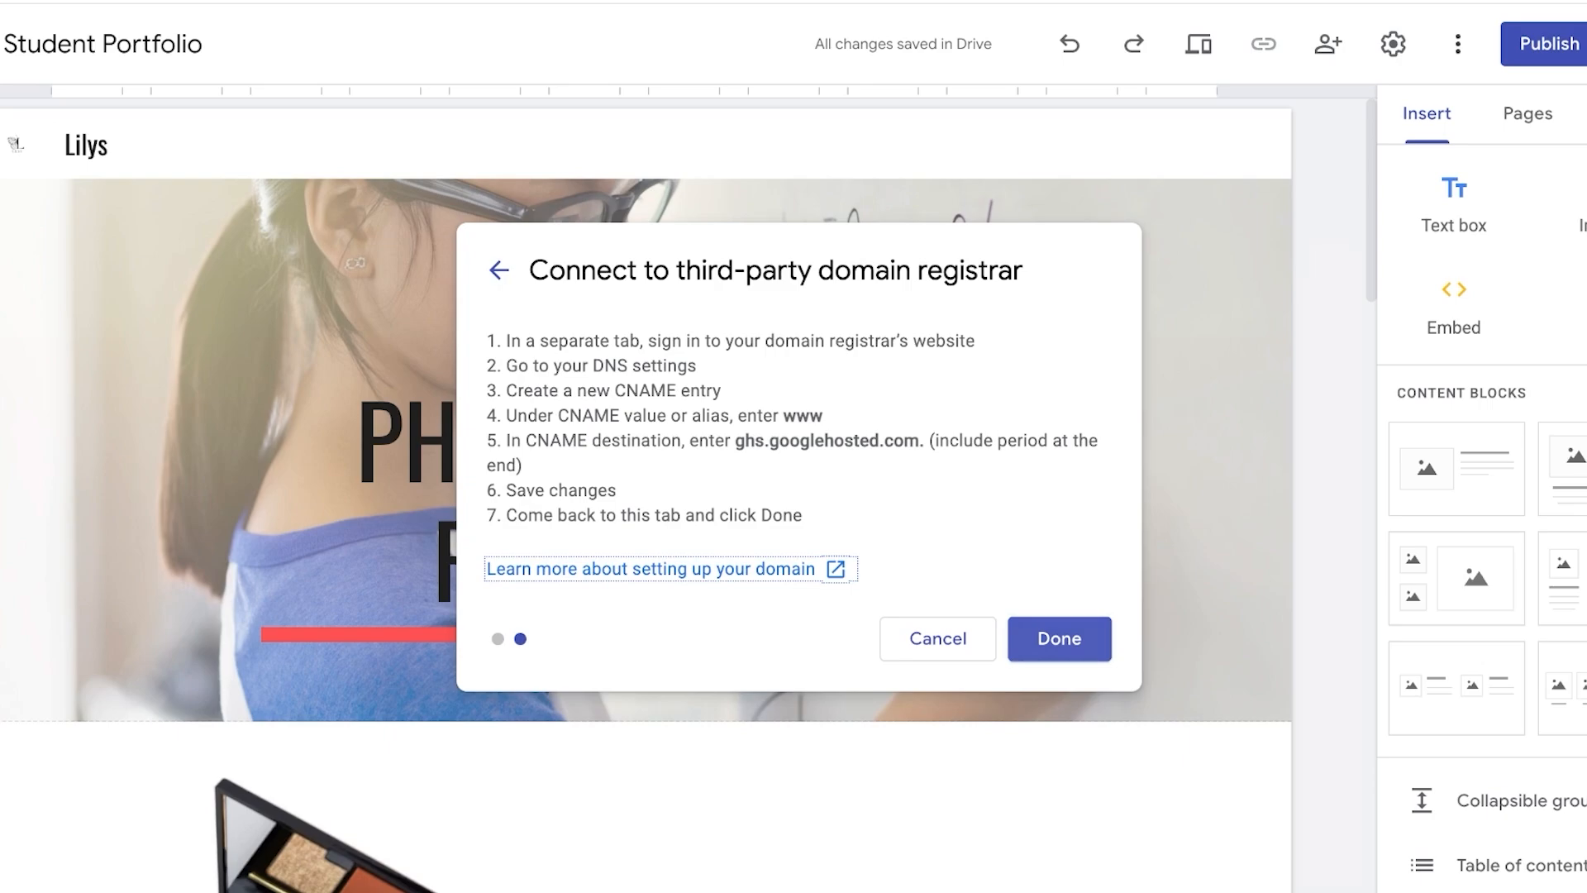
pyautogui.click(1060, 639)
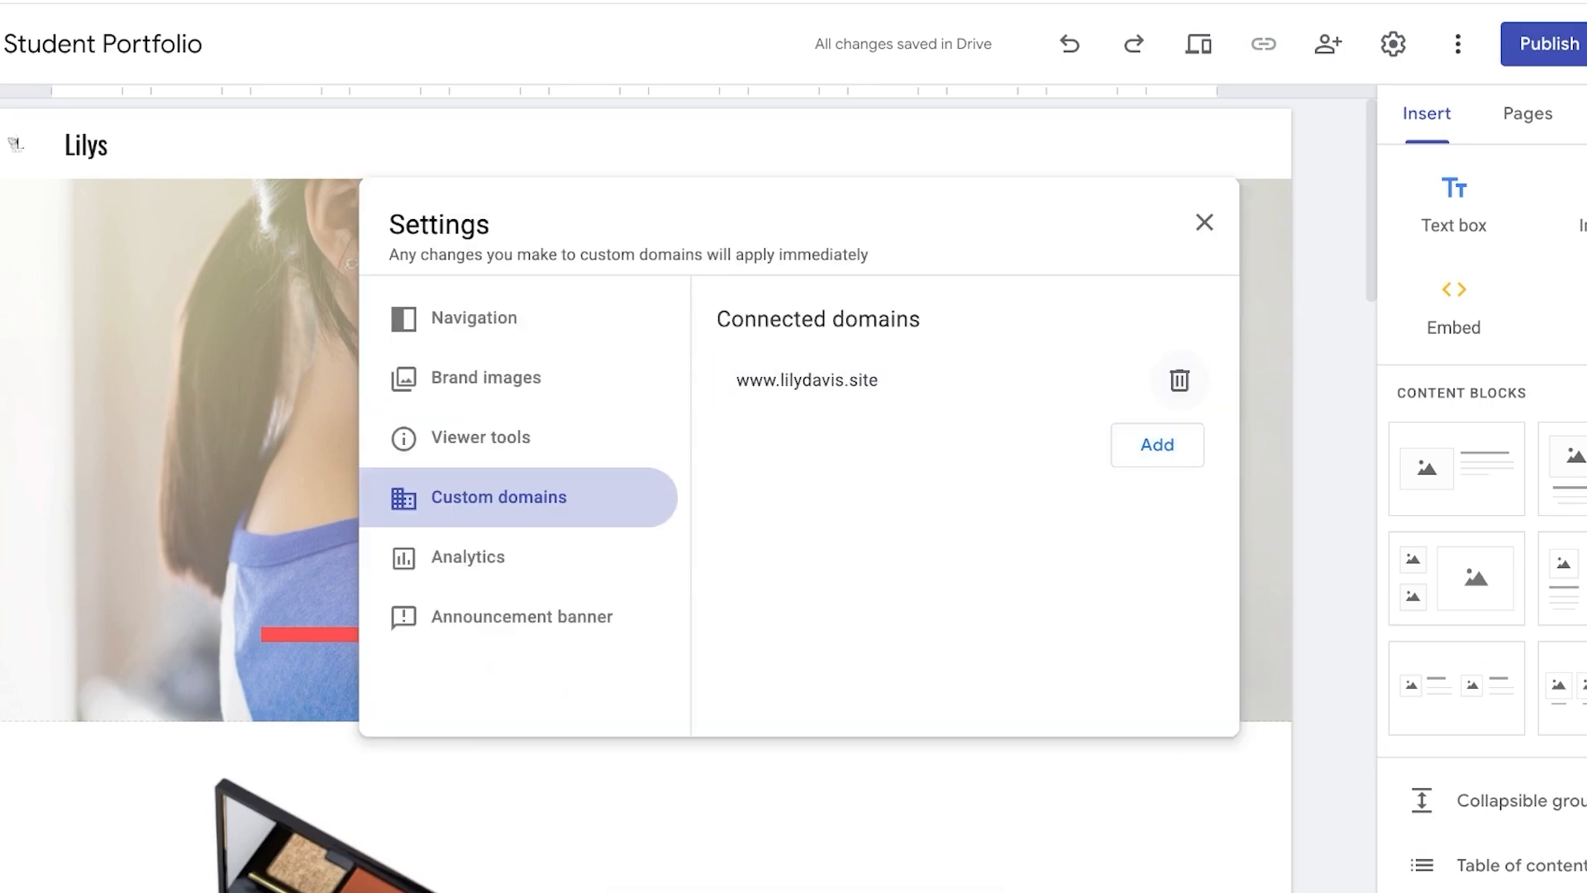
pyautogui.click(1179, 380)
pyautogui.click(1098, 533)
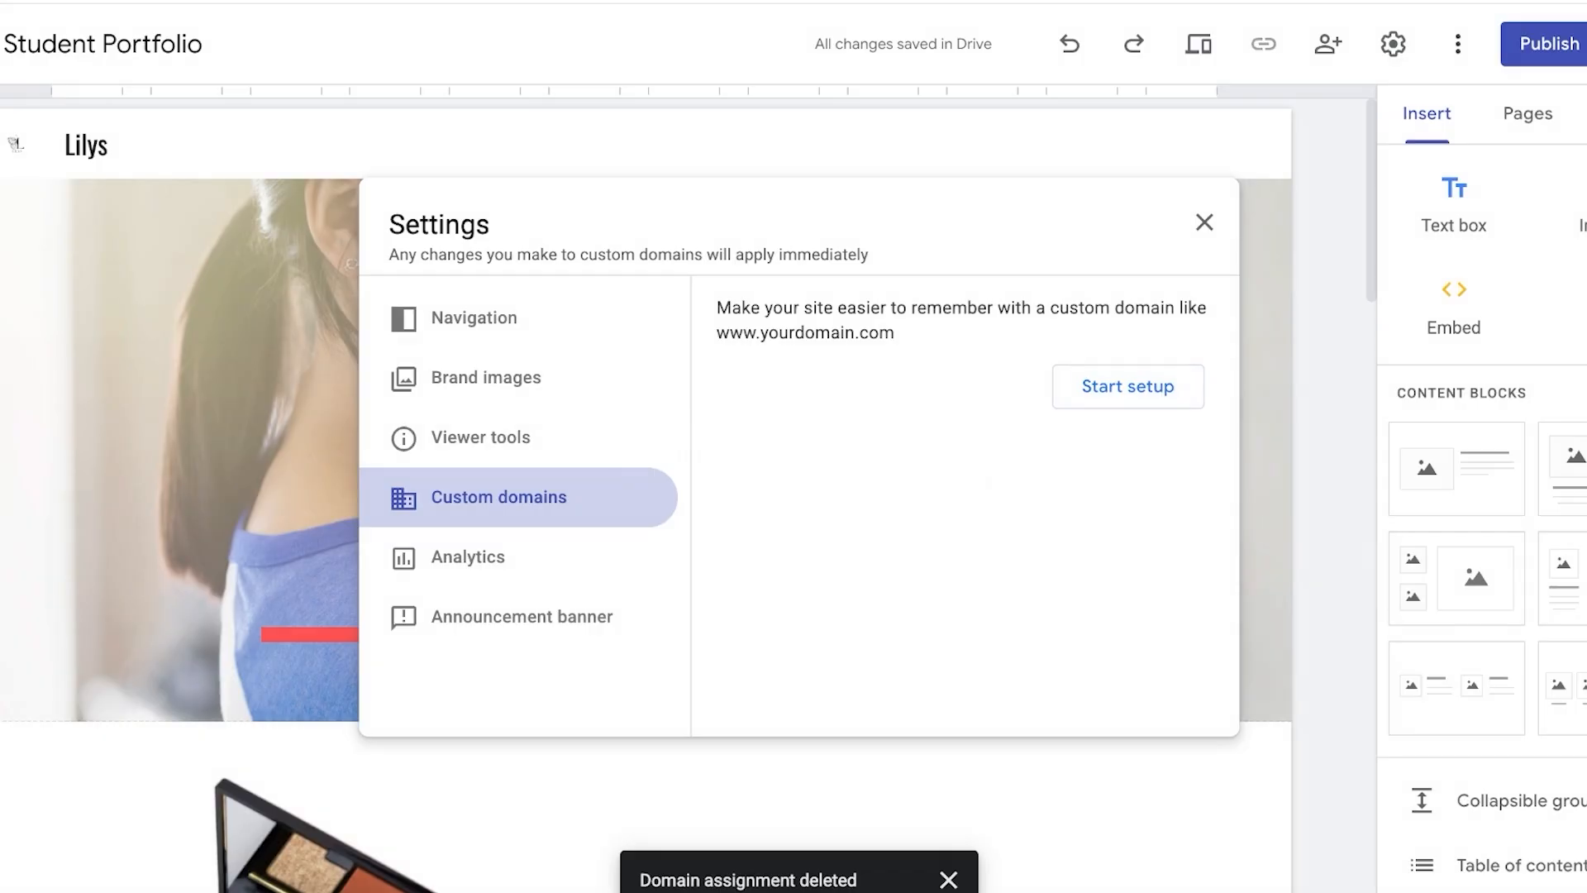
pyautogui.click(1128, 386)
pyautogui.click(892, 399)
pyautogui.write('lily')
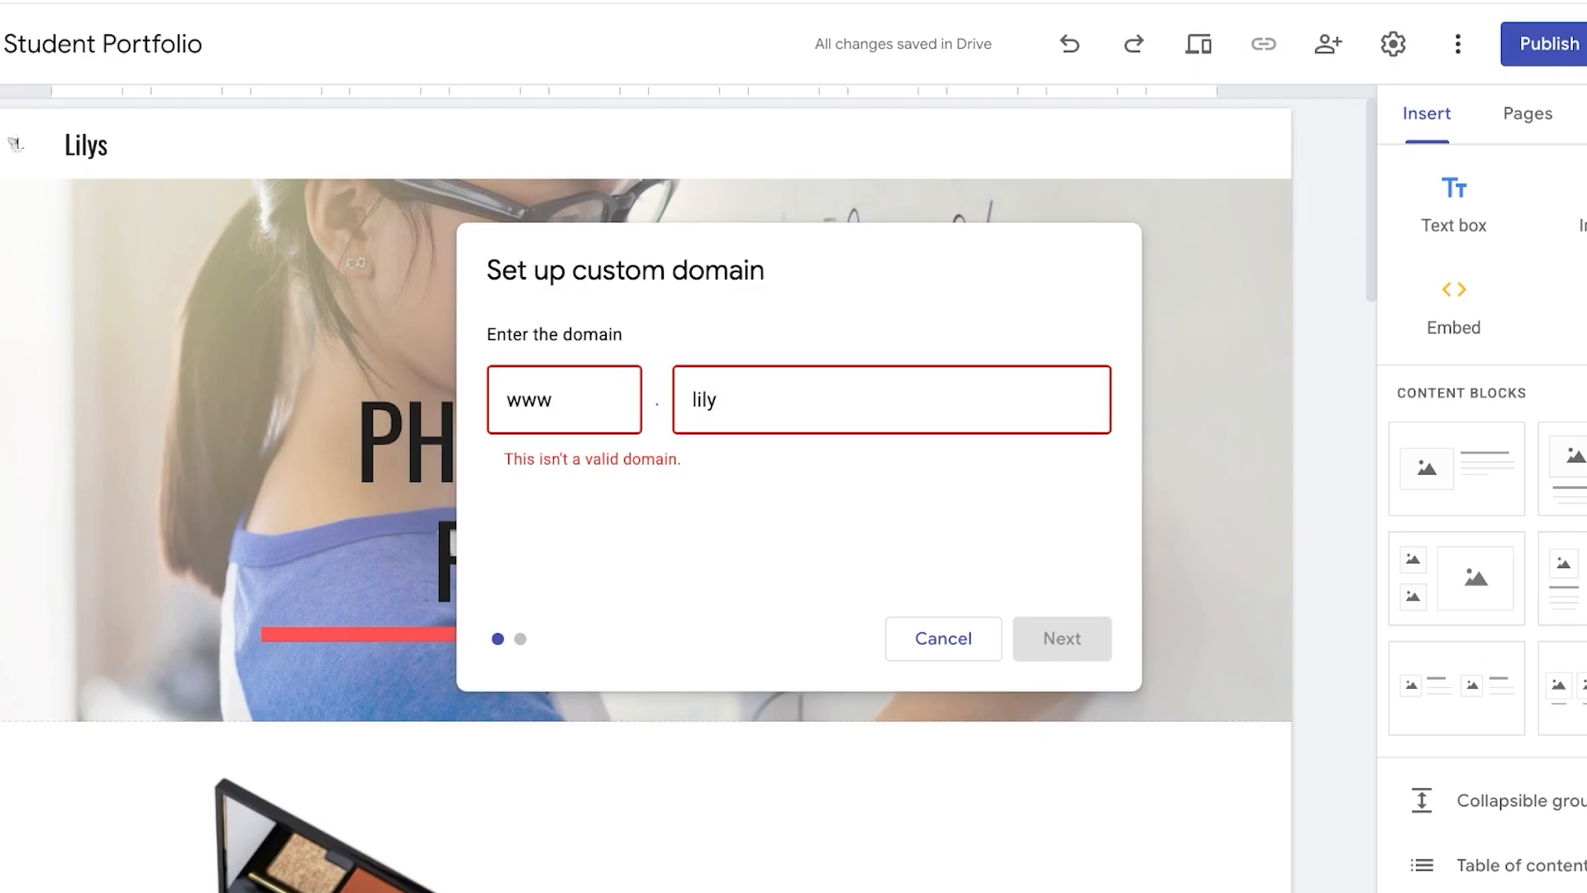
pyautogui.write('davis.site')
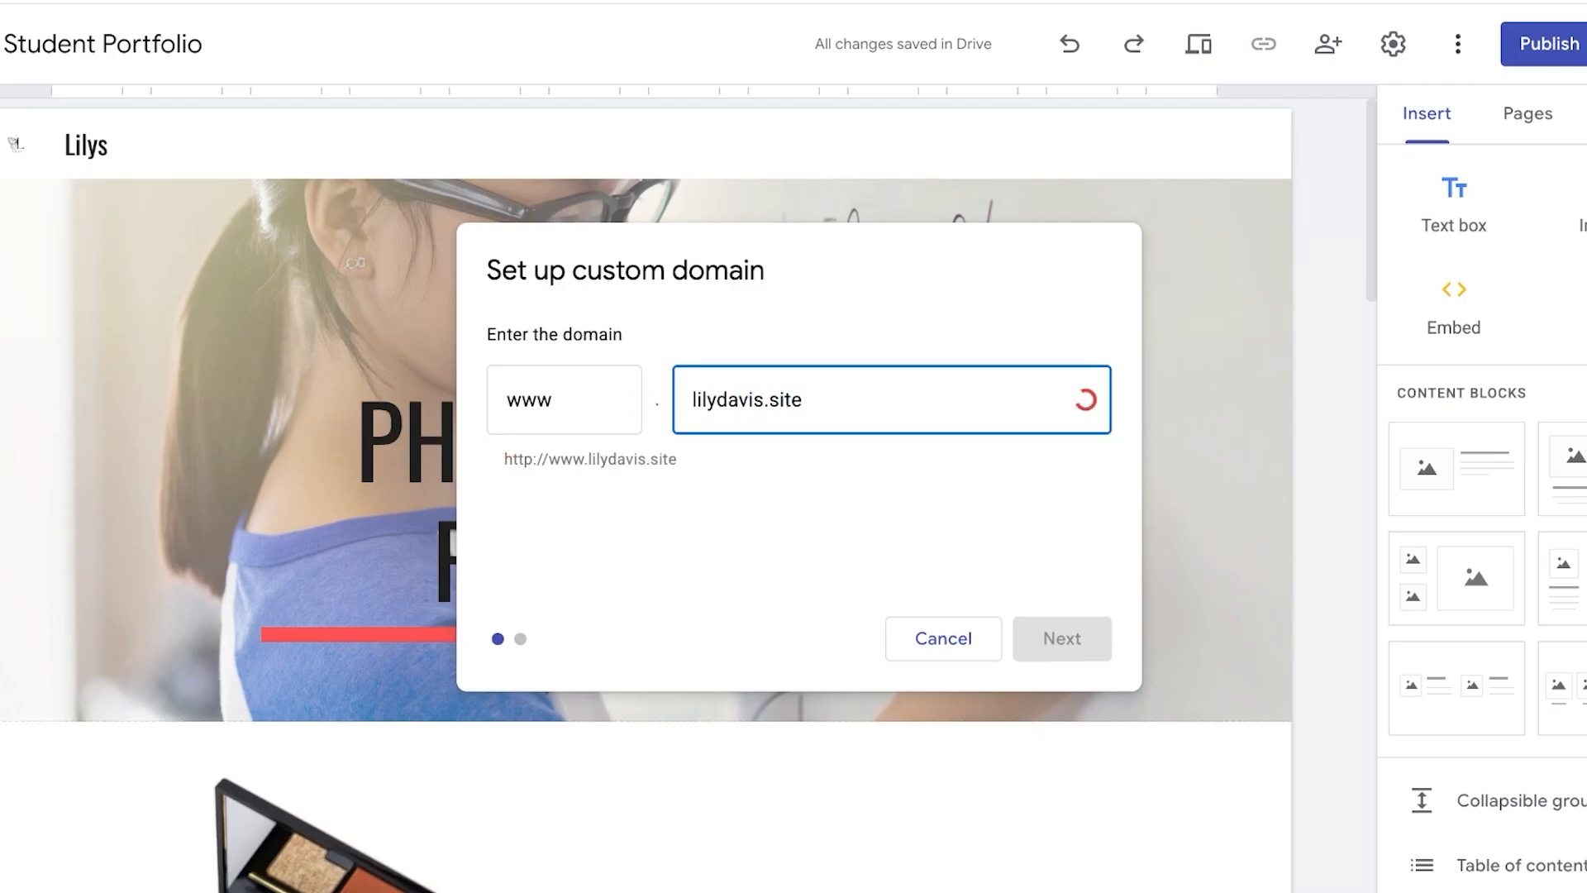
pyautogui.click(1063, 639)
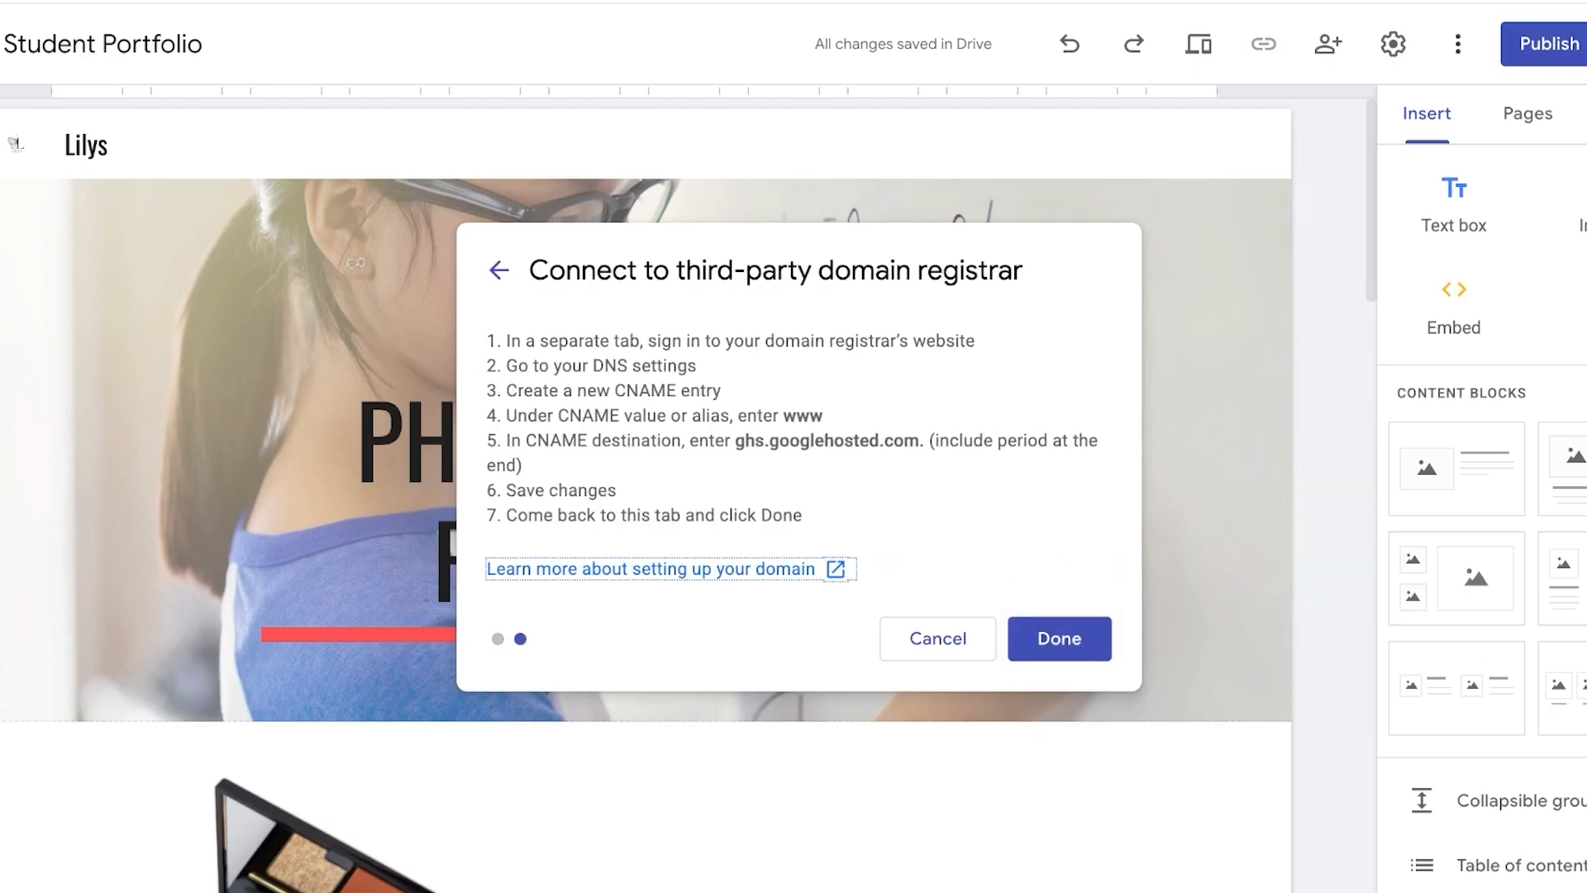
# - Highlight the CNAME entry instructions in the third-party registrar dialog
pyautogui.moveTo(761, 342); pyautogui.dragTo(975, 342)
pyautogui.click(975, 342)
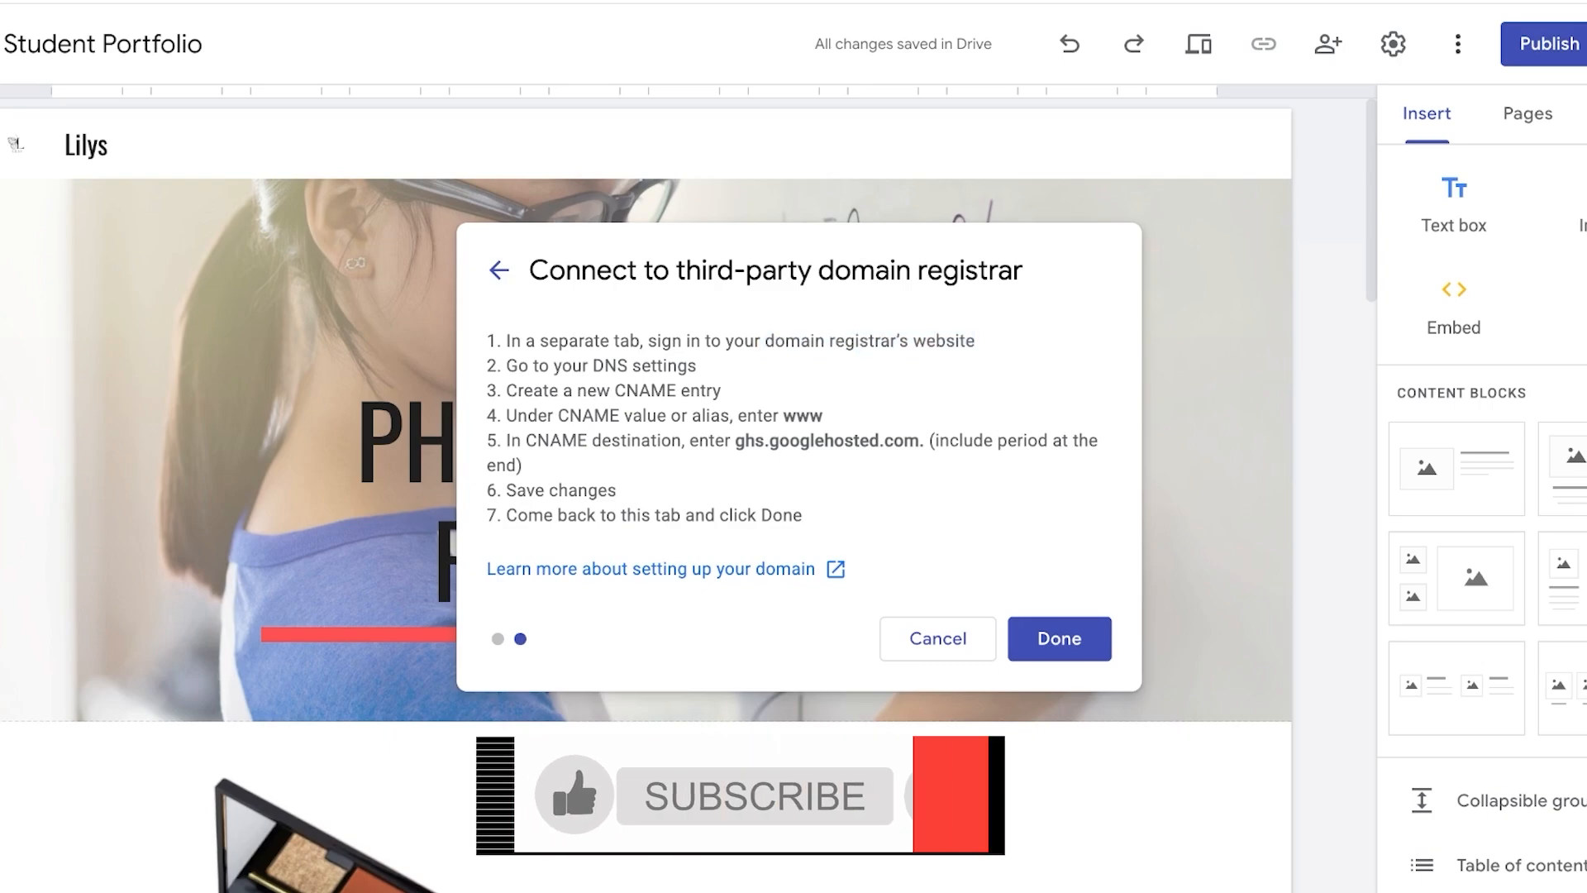
pyautogui.moveTo(732, 441); pyautogui.dragTo(919, 440)
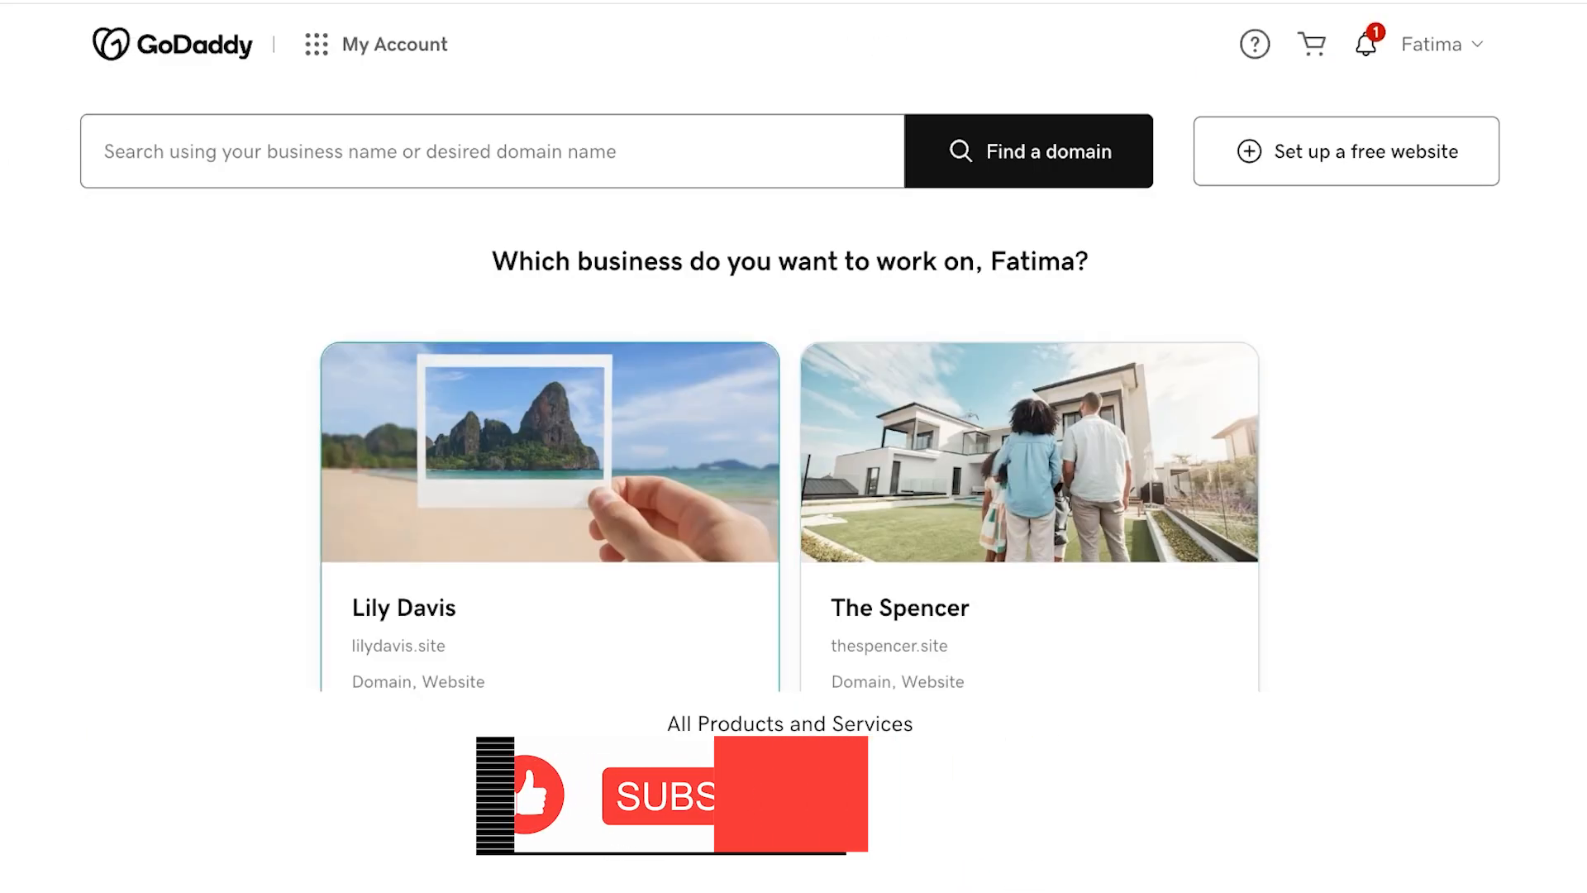
# - Switch to GoDaddy and open the Lily Davis business
pyautogui.click(550, 529)
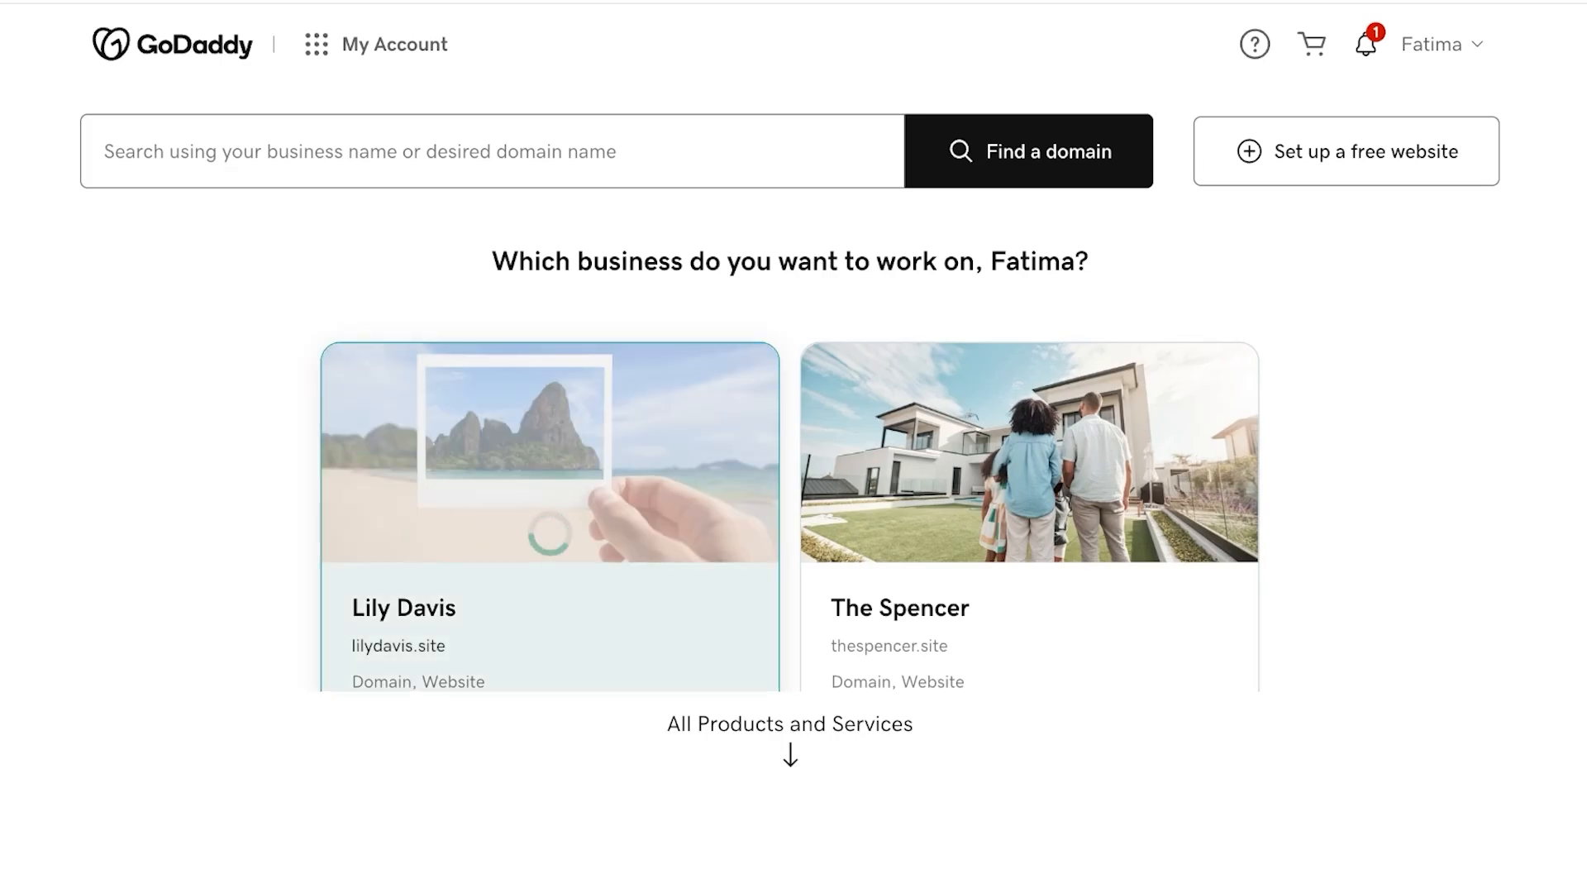
pyautogui.scroll(-6, 790, 496)
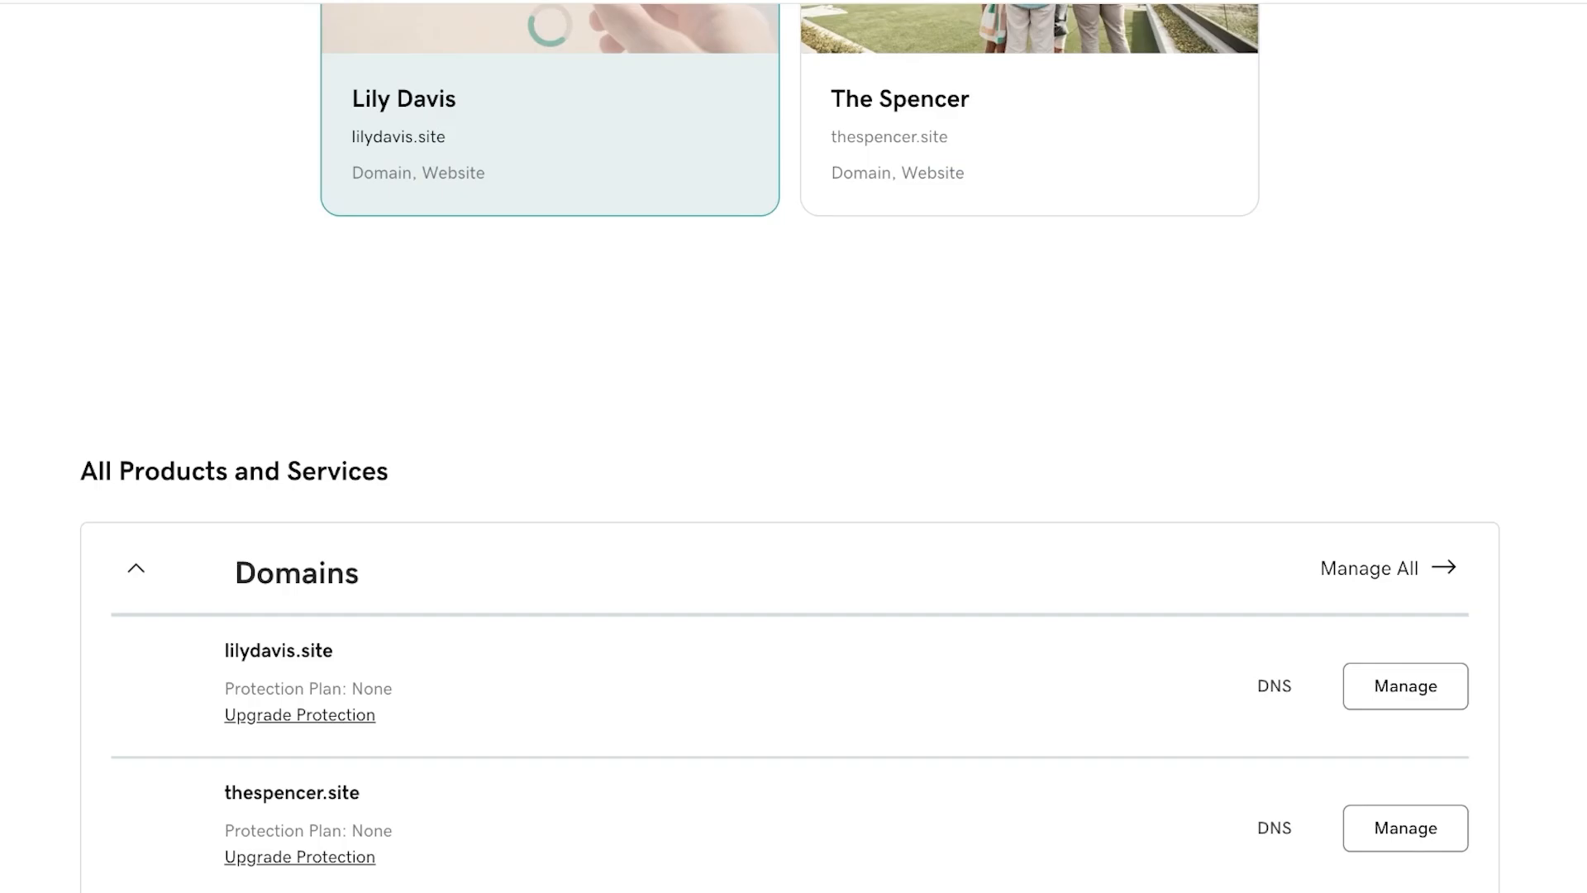
pyautogui.scroll(3, 790, 496)
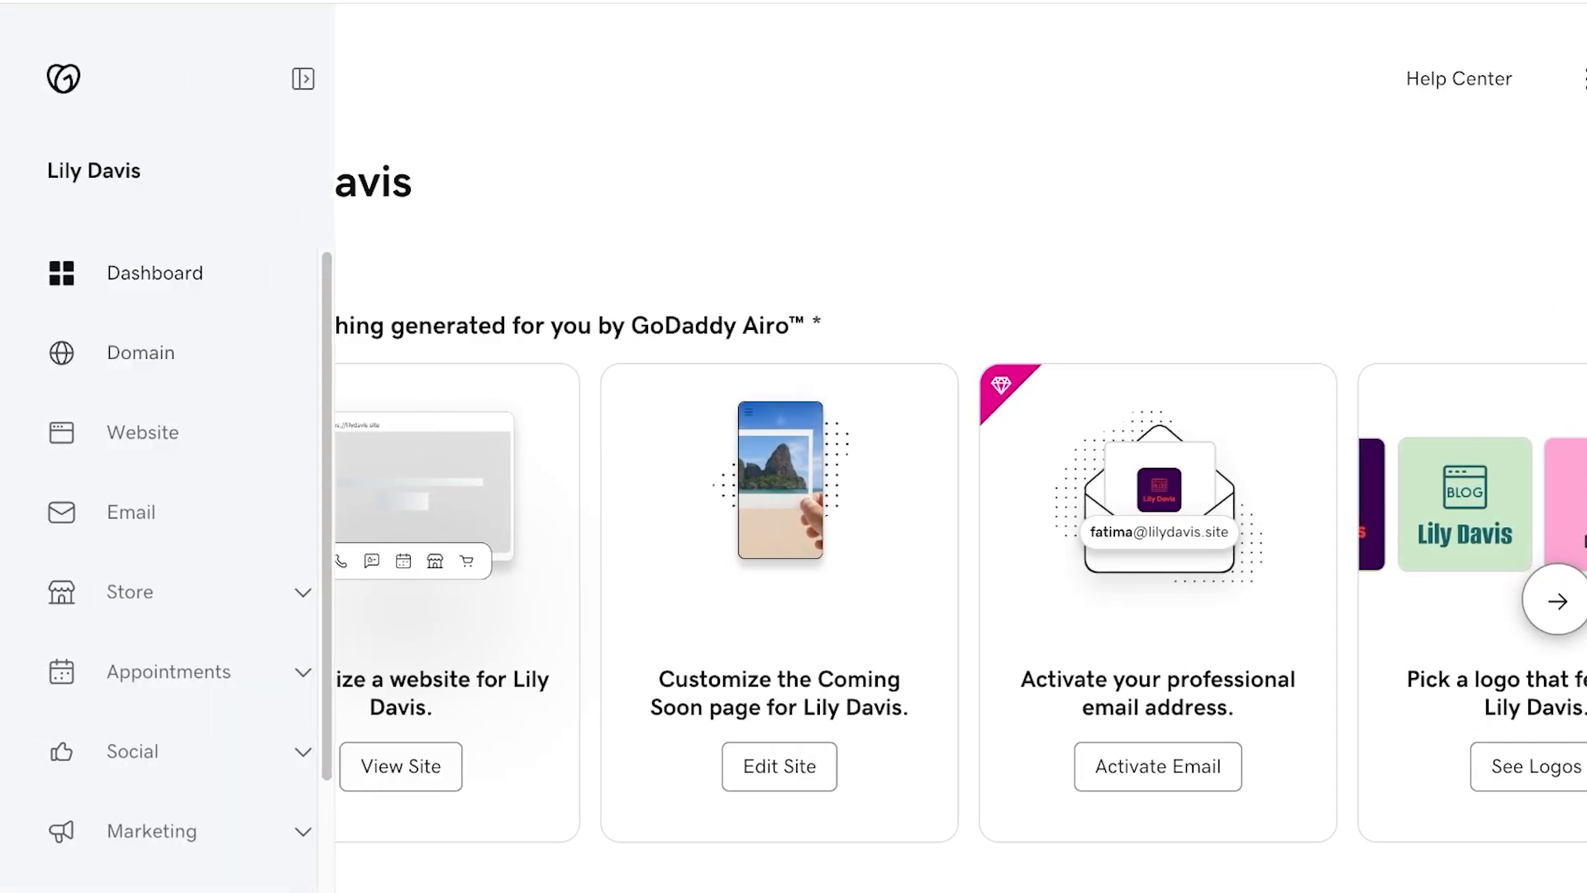
# - Open the DNS management page for lilydavis.site
pyautogui.click(33, 353)
pyautogui.scroll(-1, 903, 463)
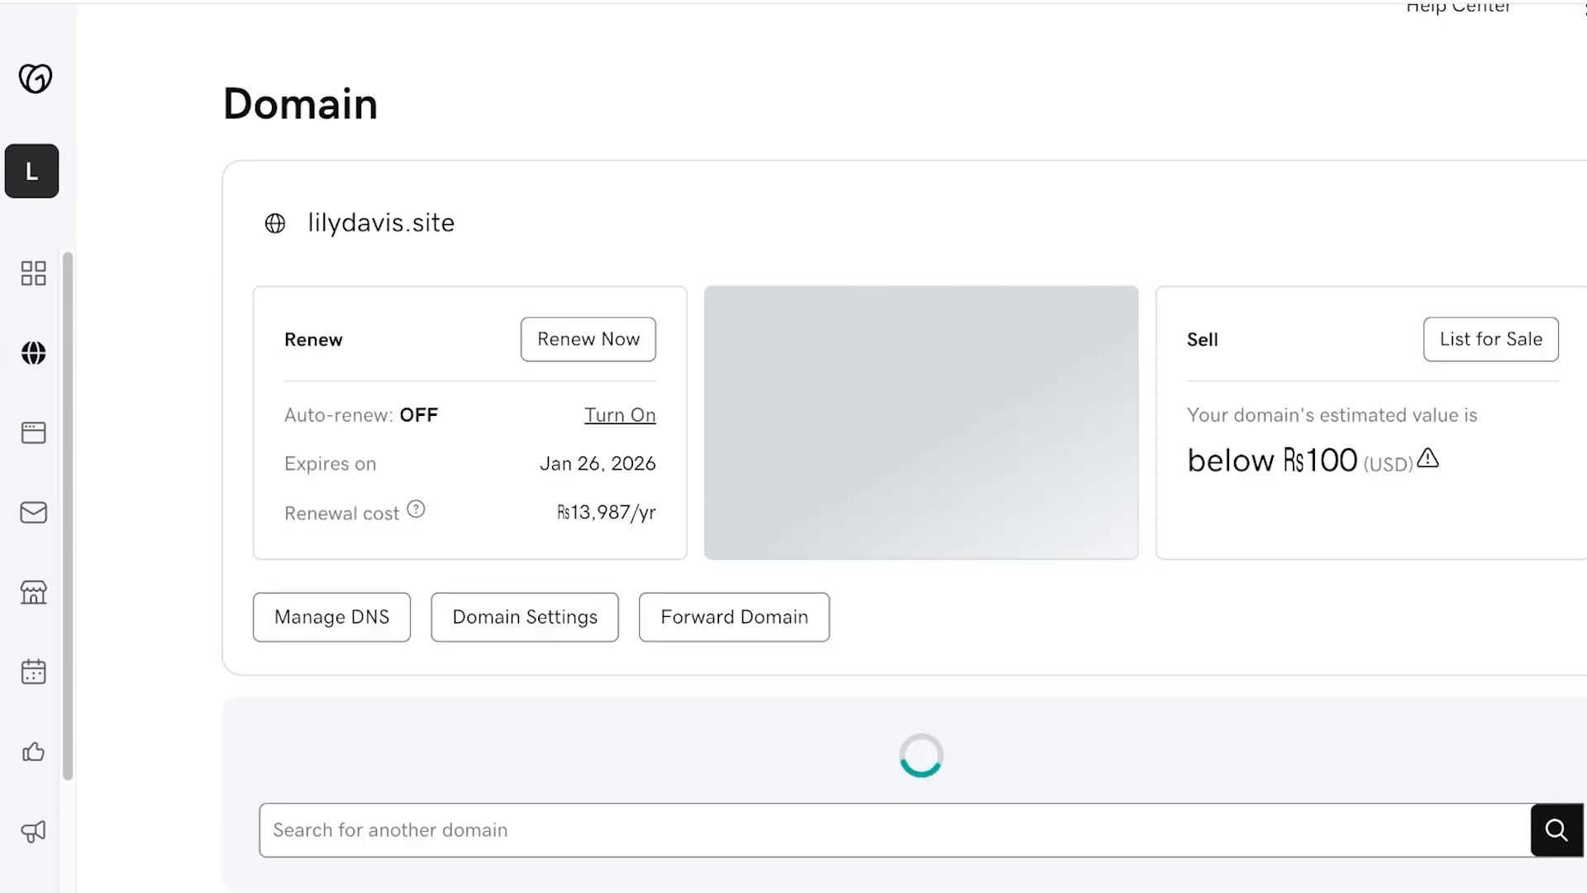
pyautogui.scroll(-1, 904, 496)
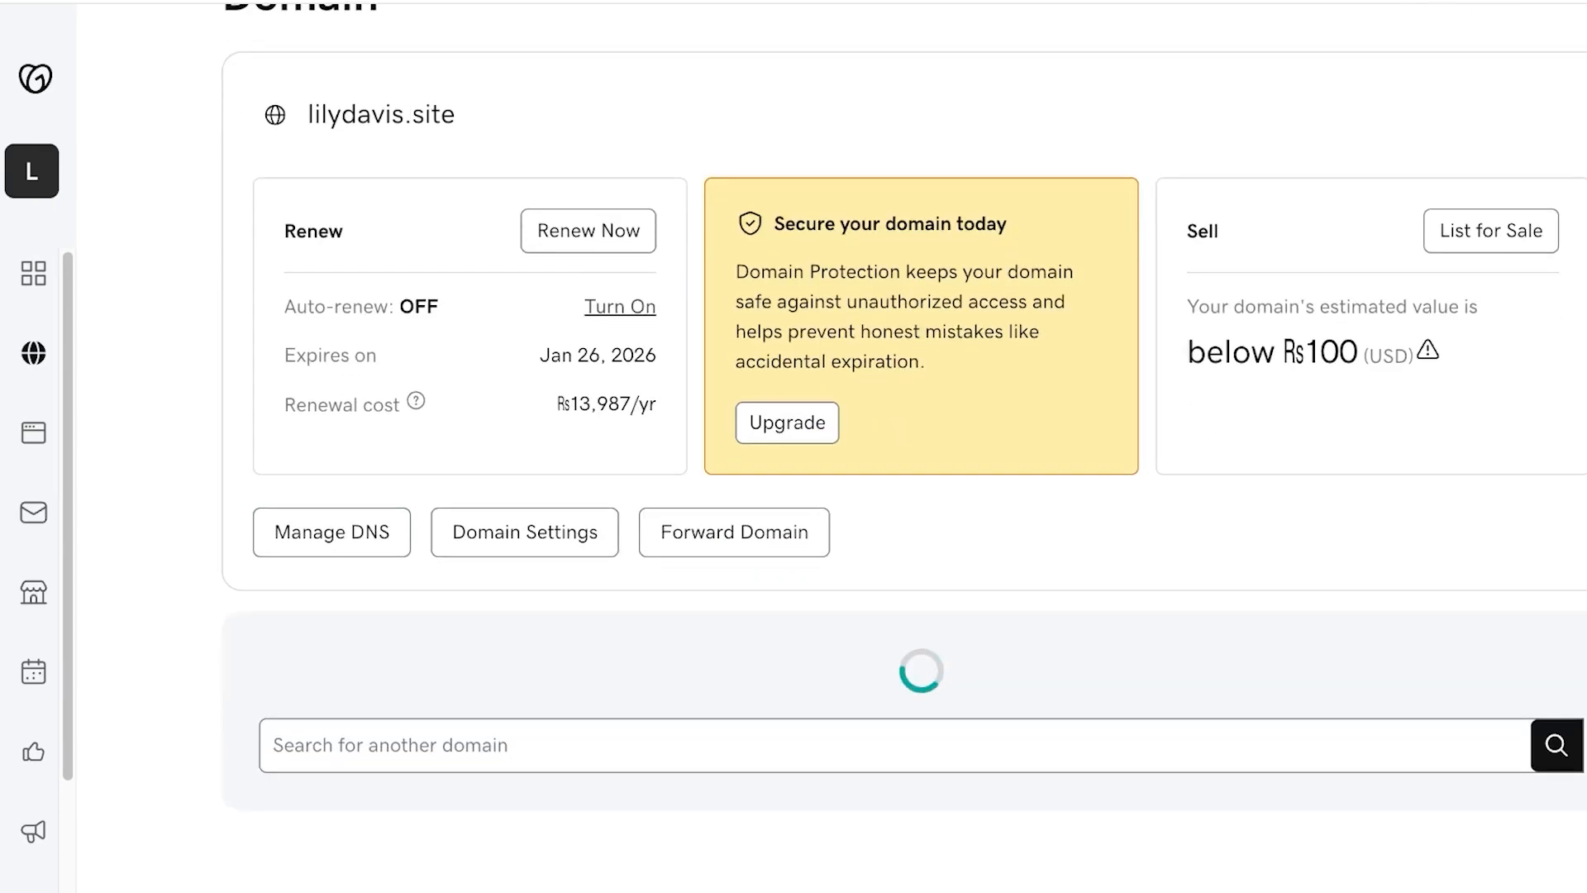
pyautogui.click(332, 538)
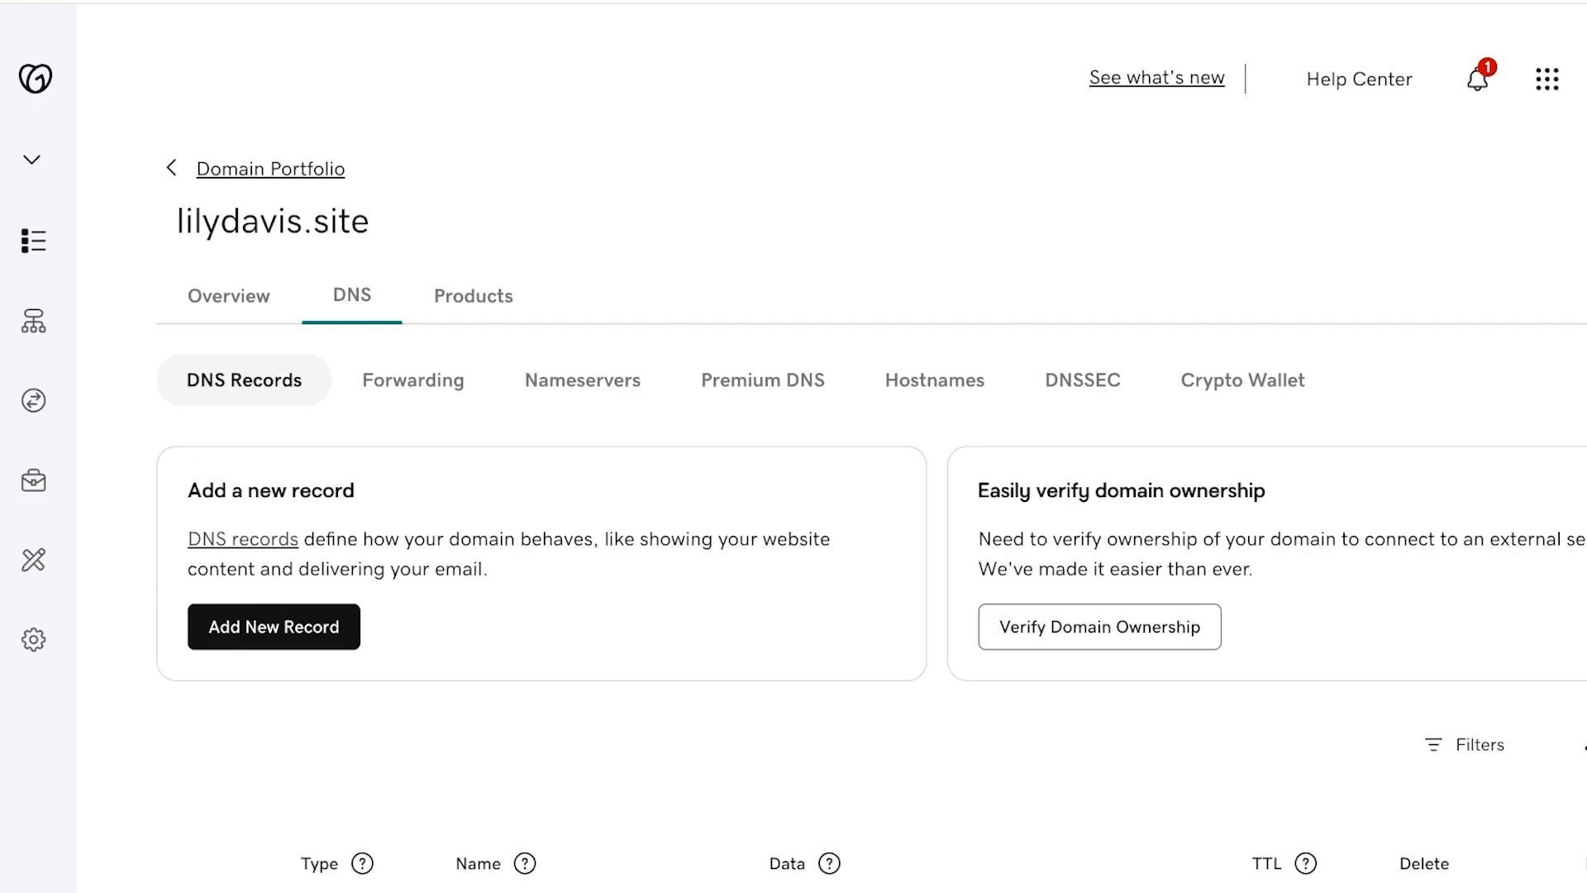
# - Try to add a CNAME record named www pointing to ghs.googlehosted.com. and save it
pyautogui.scroll(-3, 872, 456)
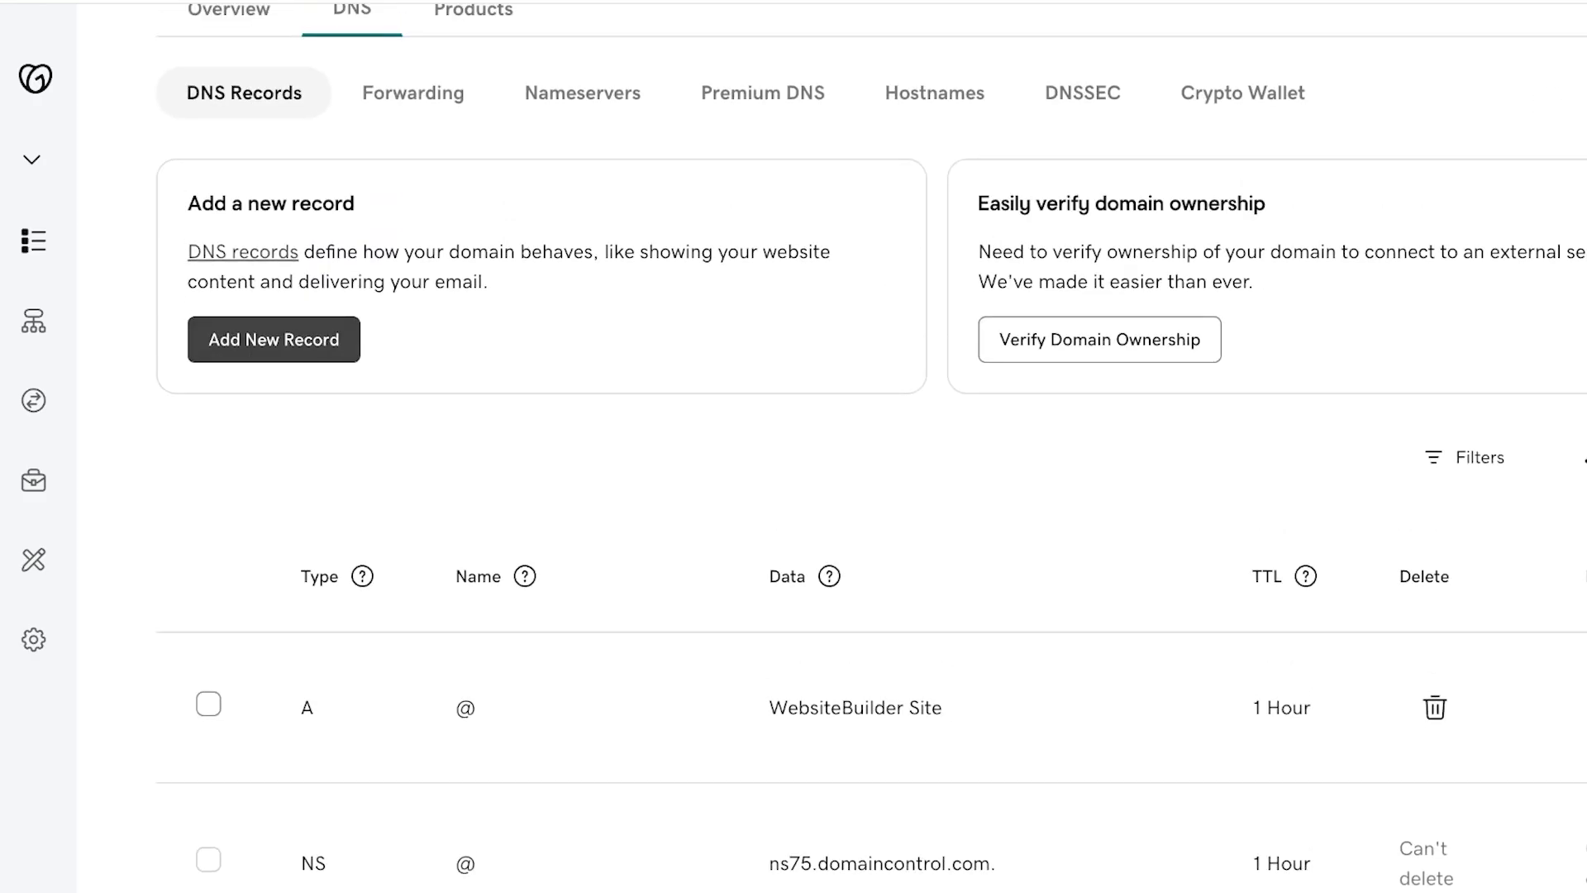
pyautogui.click(274, 339)
pyautogui.click(295, 603)
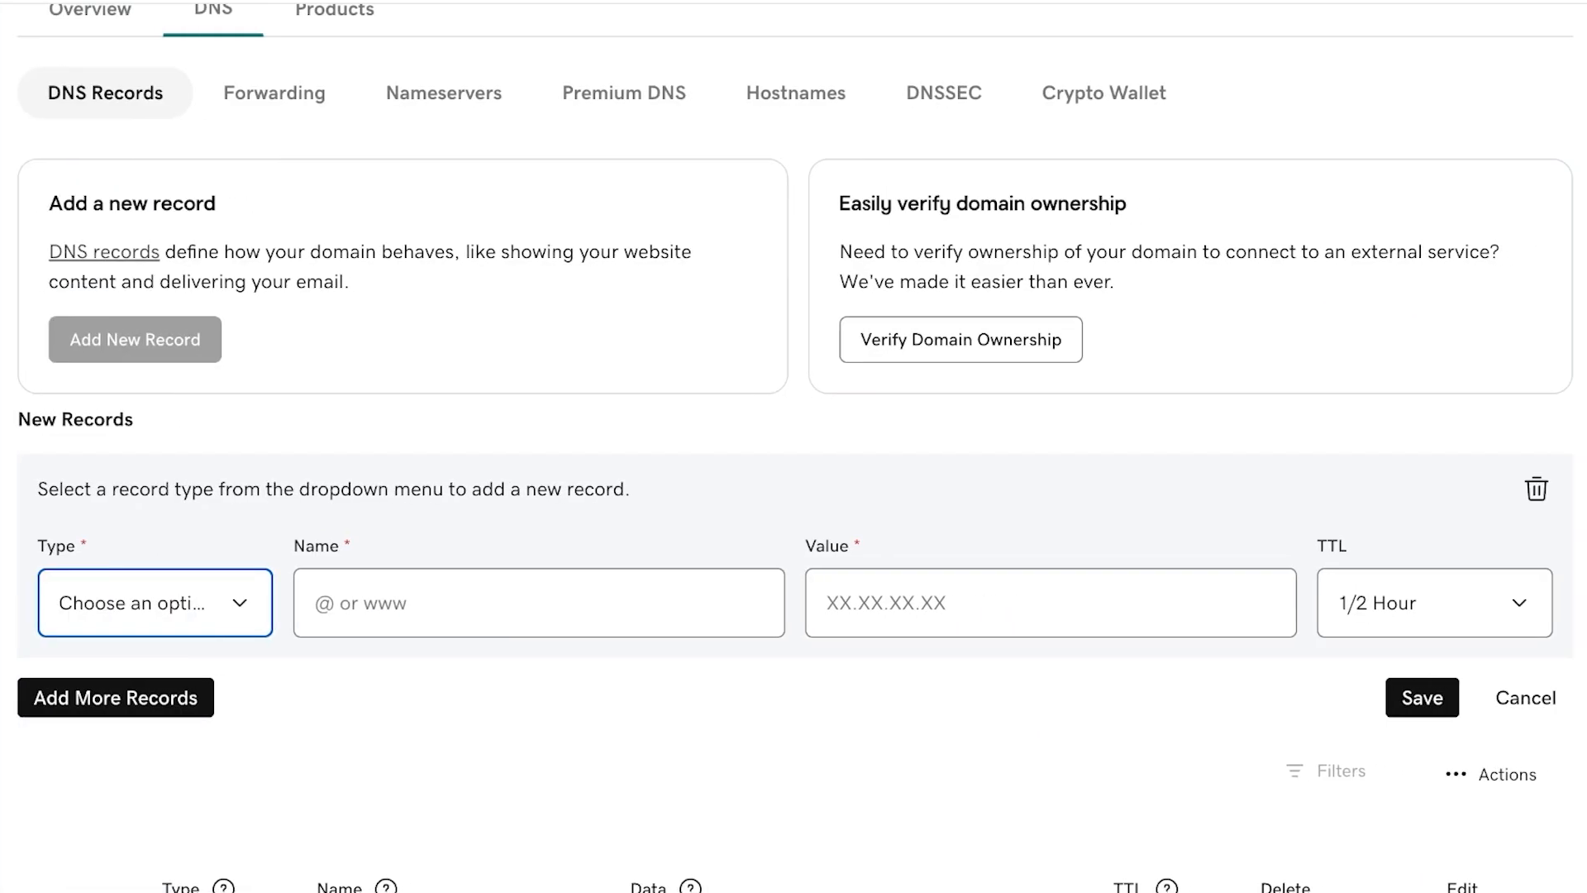
pyautogui.click(260, 603)
pyautogui.click(644, 603)
pyautogui.write('www')
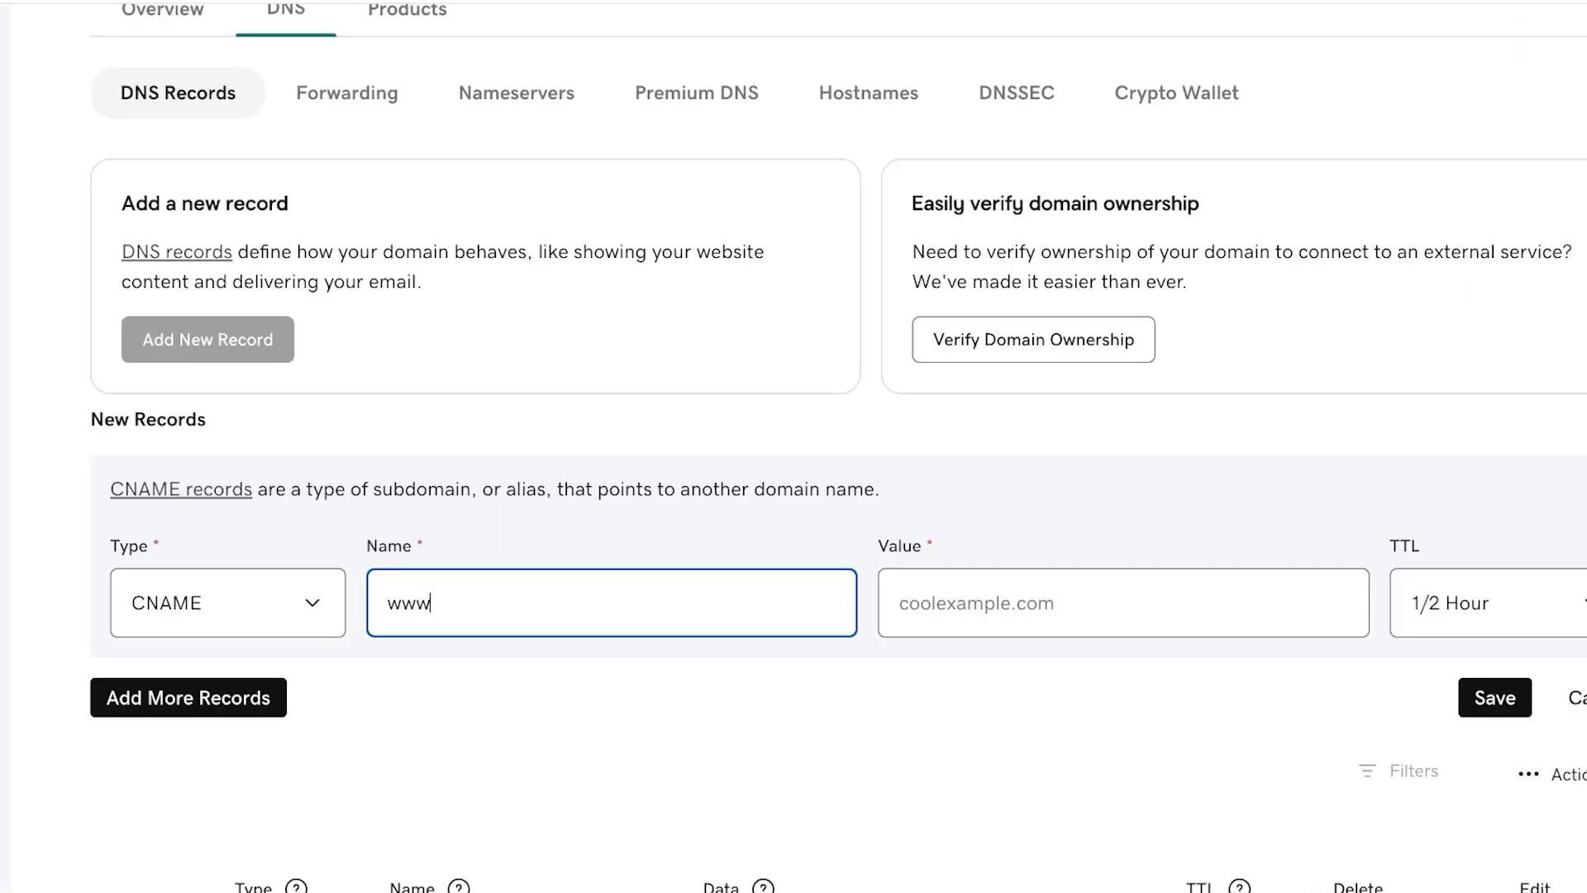
pyautogui.click(892, 603)
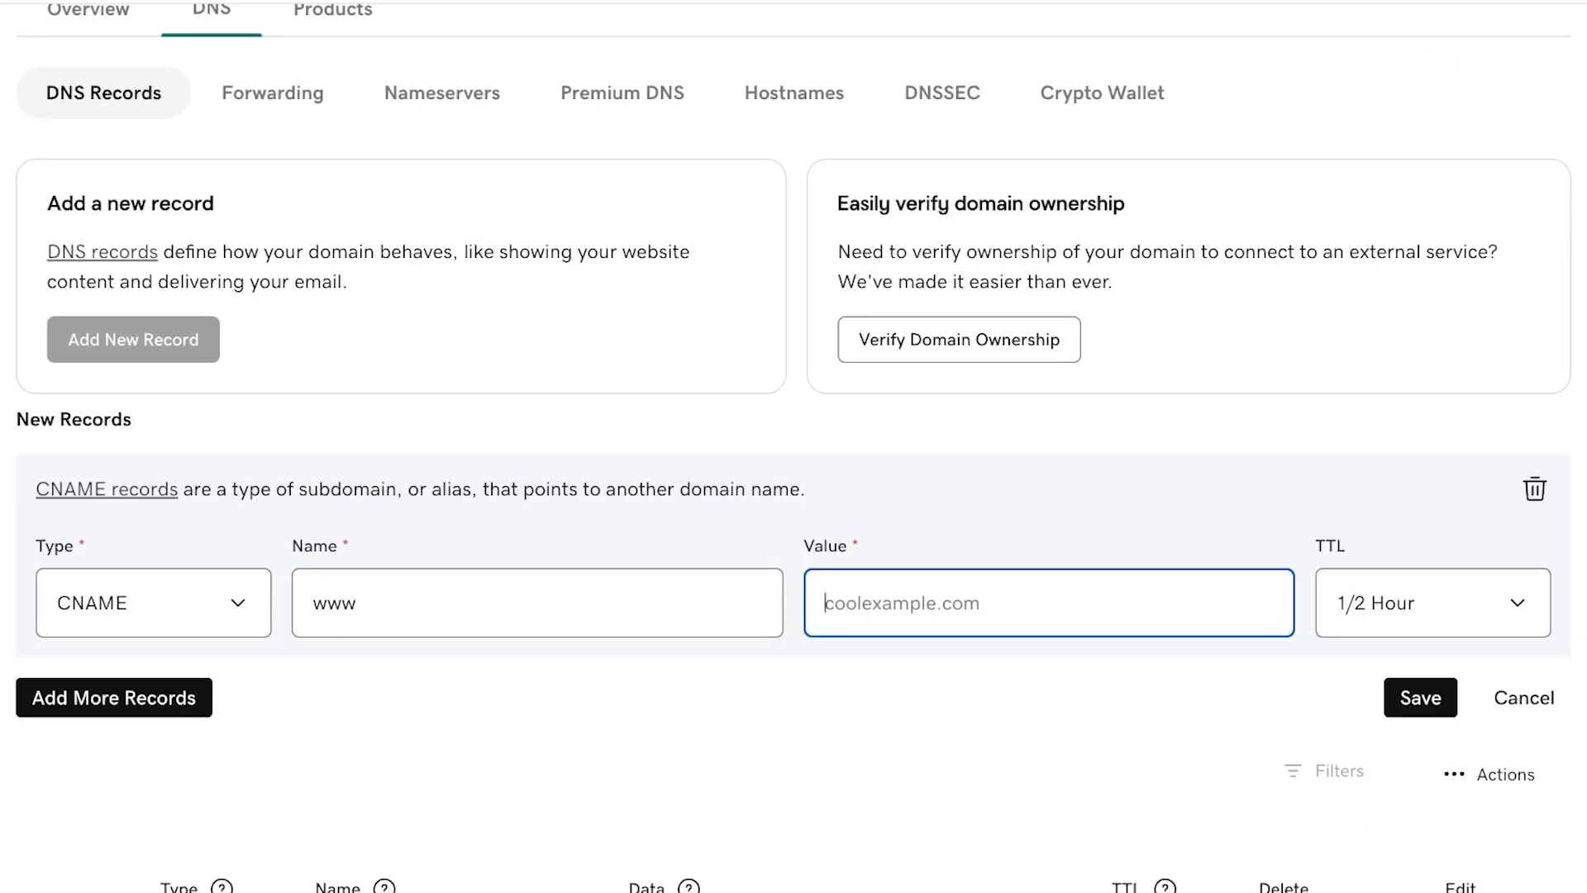
pyautogui.hotkey('ctrl', 'v')
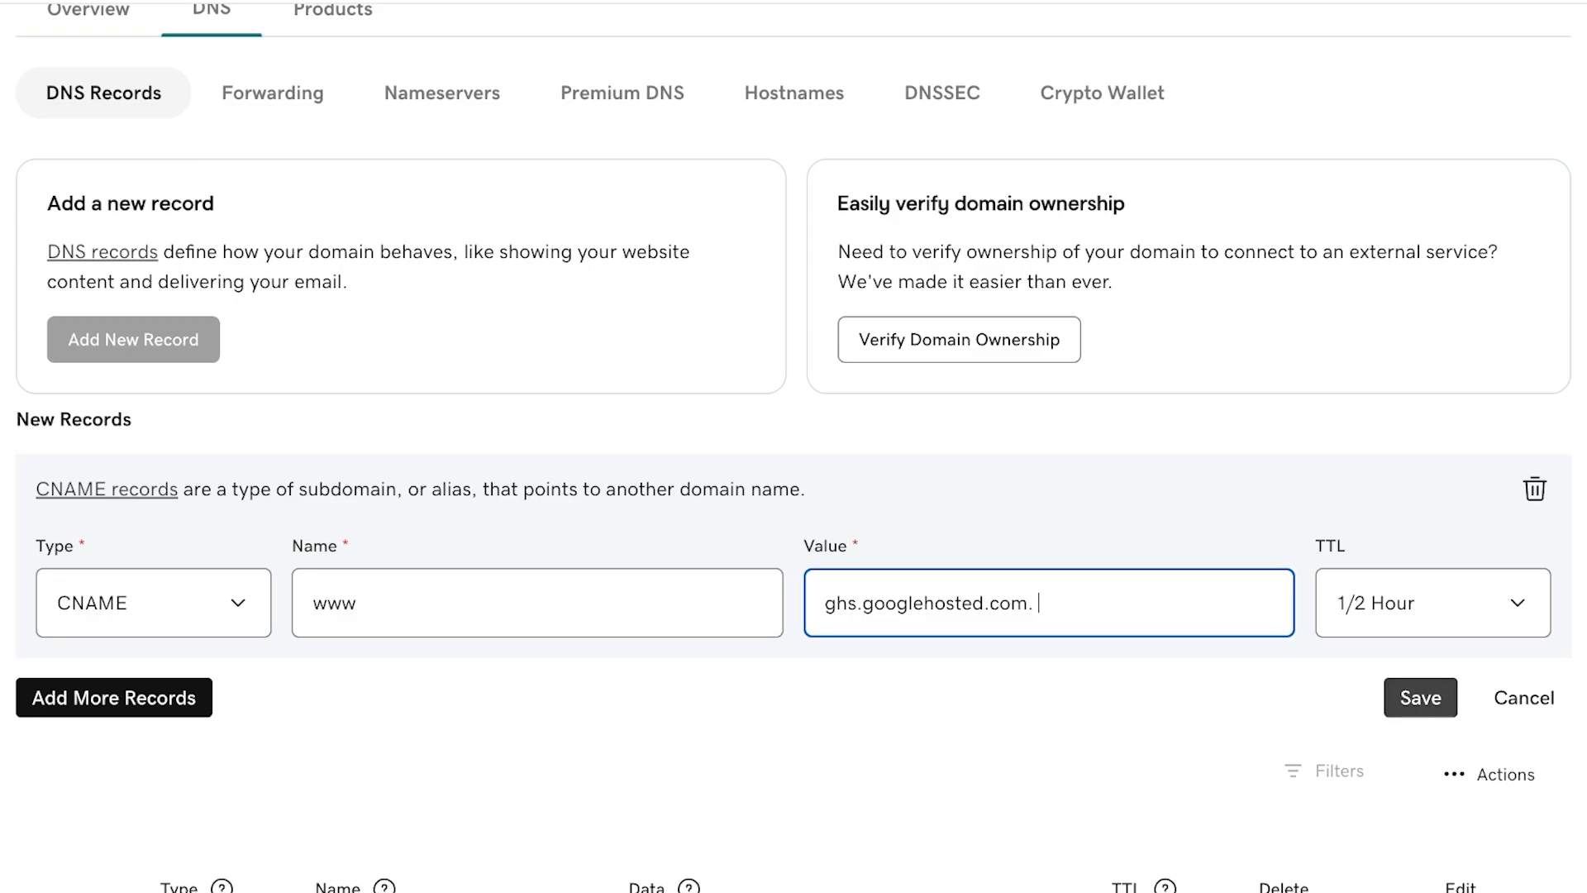
pyautogui.click(1420, 697)
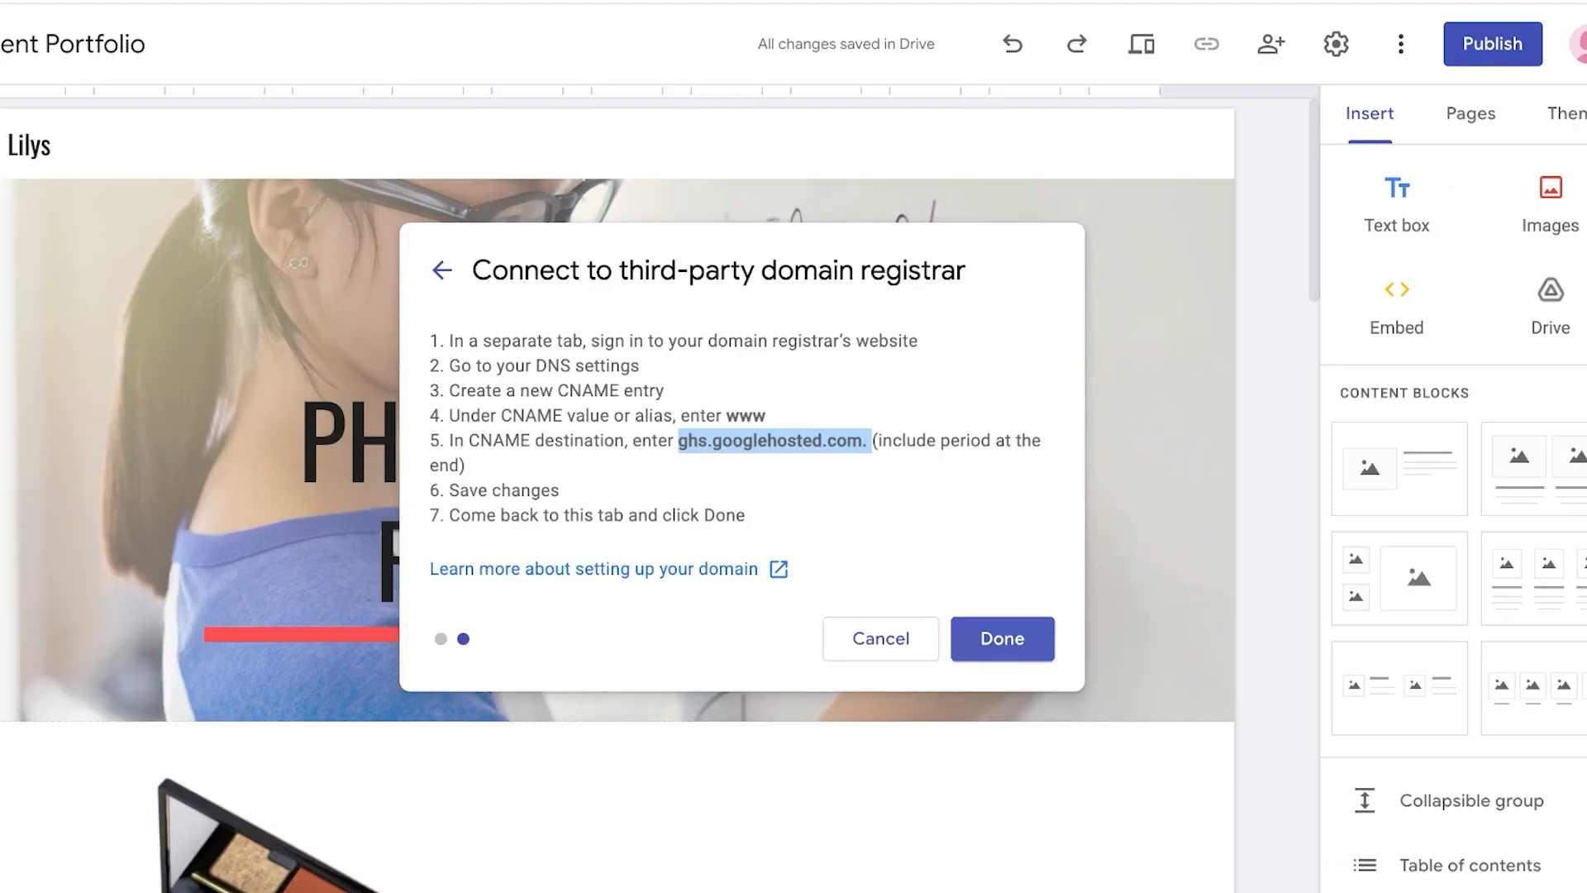
# - Finish the third-party registrar connection in Google Sites and close the Settings dialog
pyautogui.click(1002, 638)
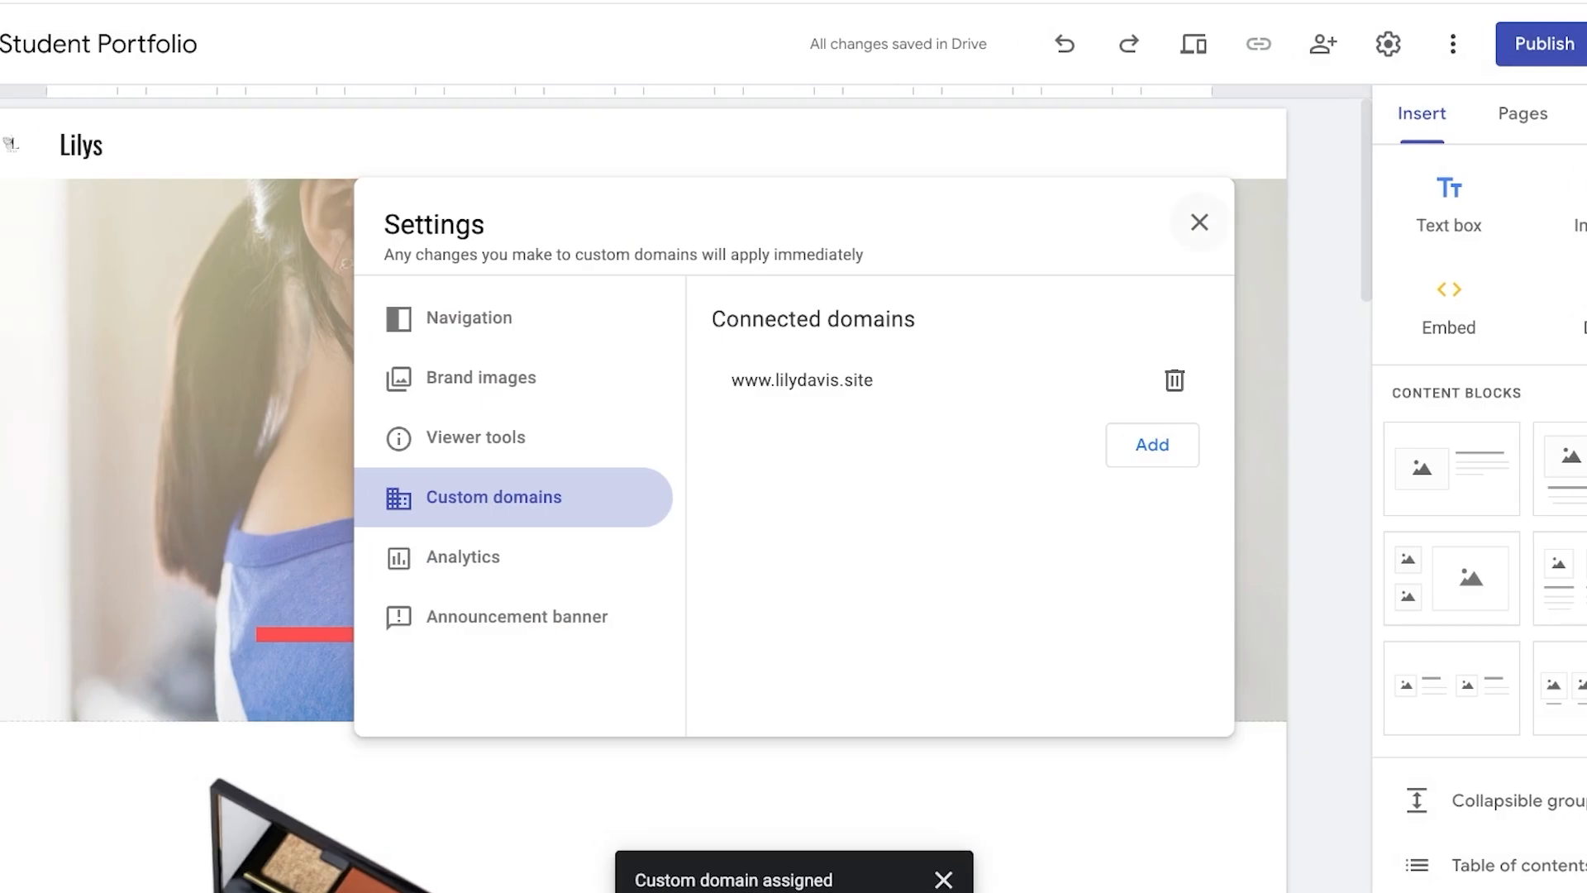
pyautogui.click(1199, 222)
pyautogui.click(1542, 44)
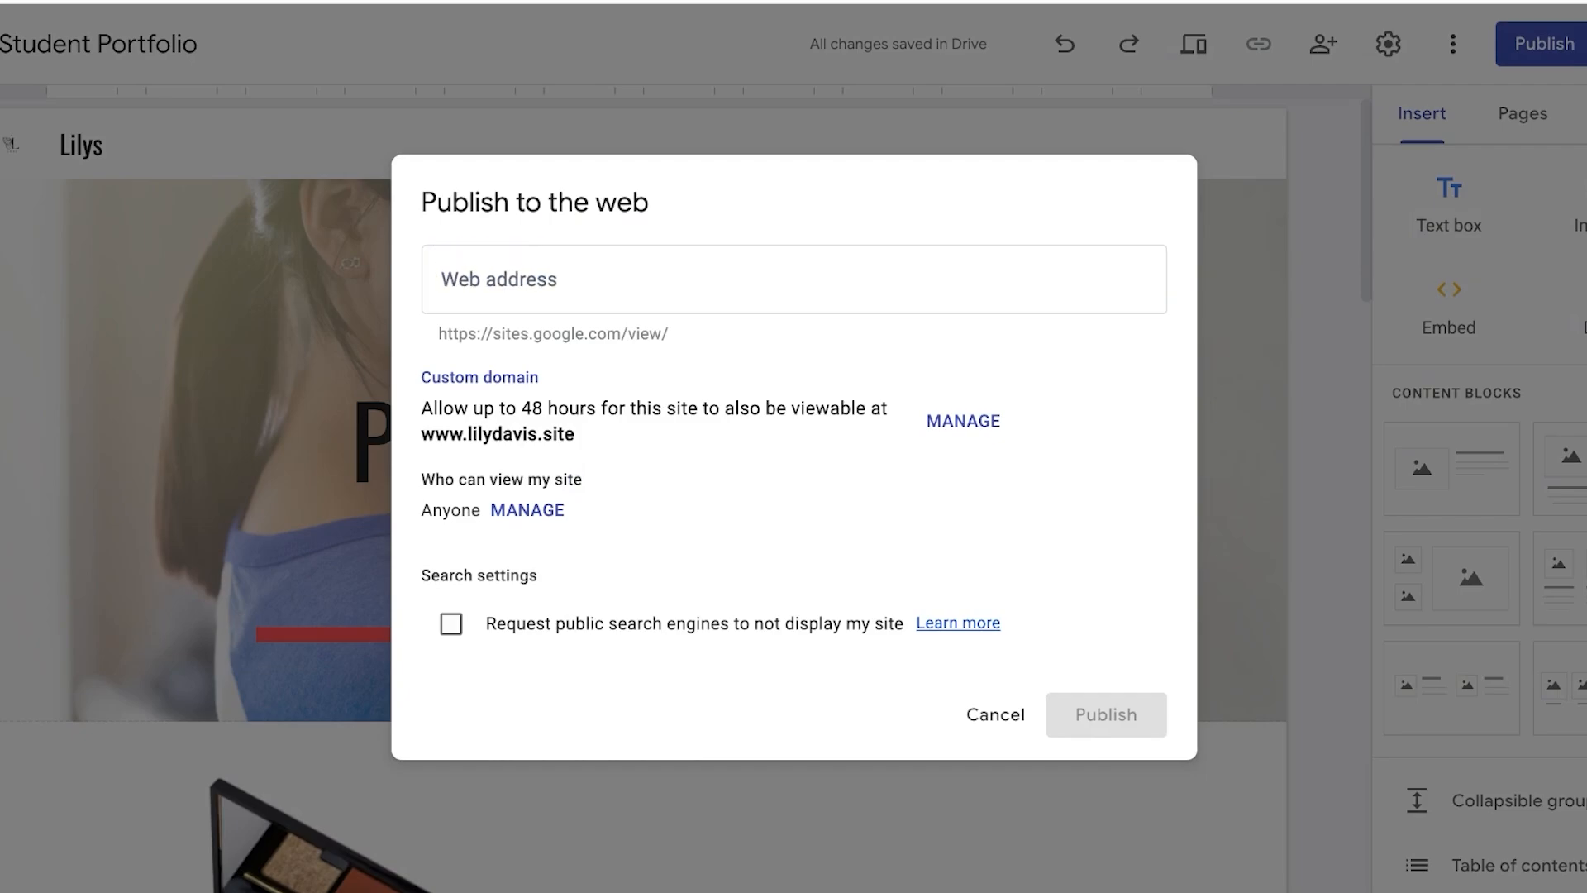
pyautogui.moveTo(444, 408); pyautogui.dragTo(887, 409)
pyautogui.click(889, 411)
pyautogui.moveTo(492, 433); pyautogui.dragTo(575, 434)
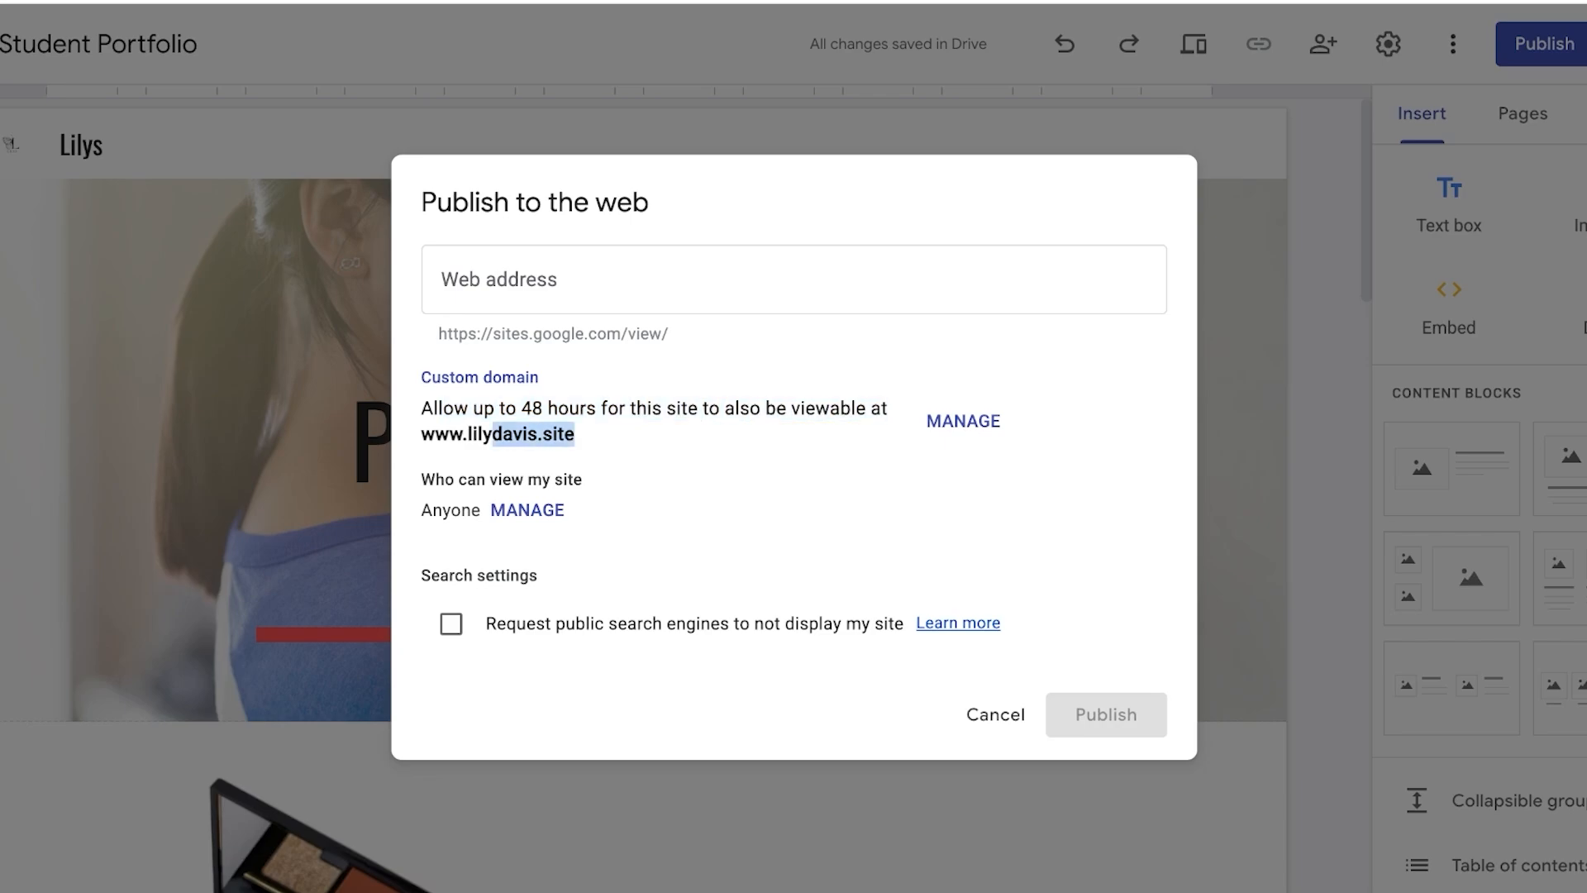
pyautogui.click(575, 434)
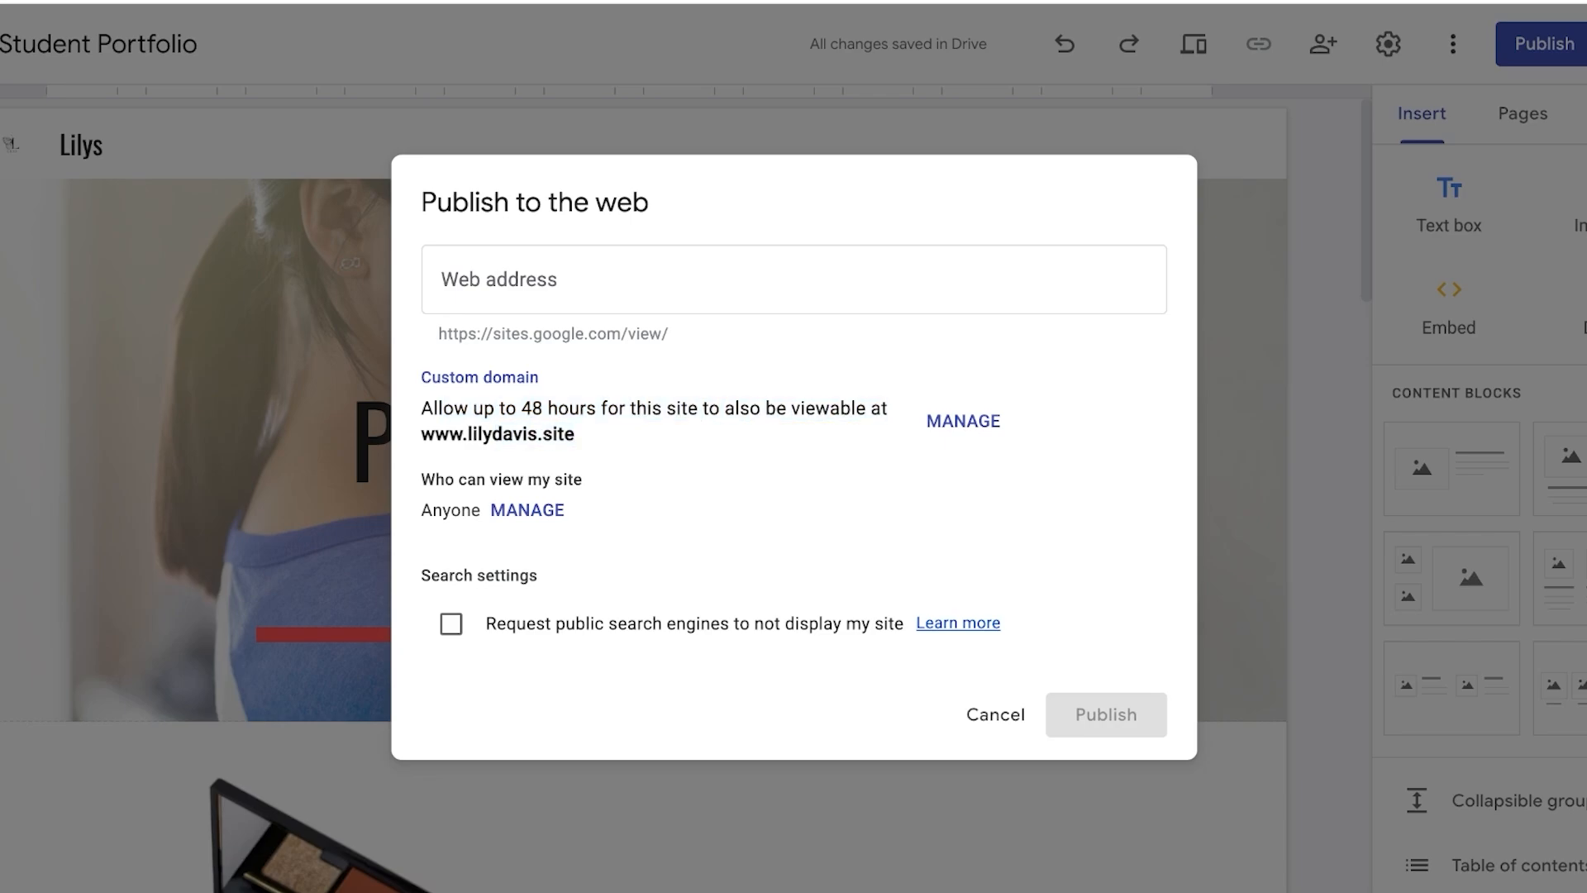
# - Open custom domain management from the Publish dialog, close Settings, and reopen the Custom domains section
pyautogui.click(963, 432)
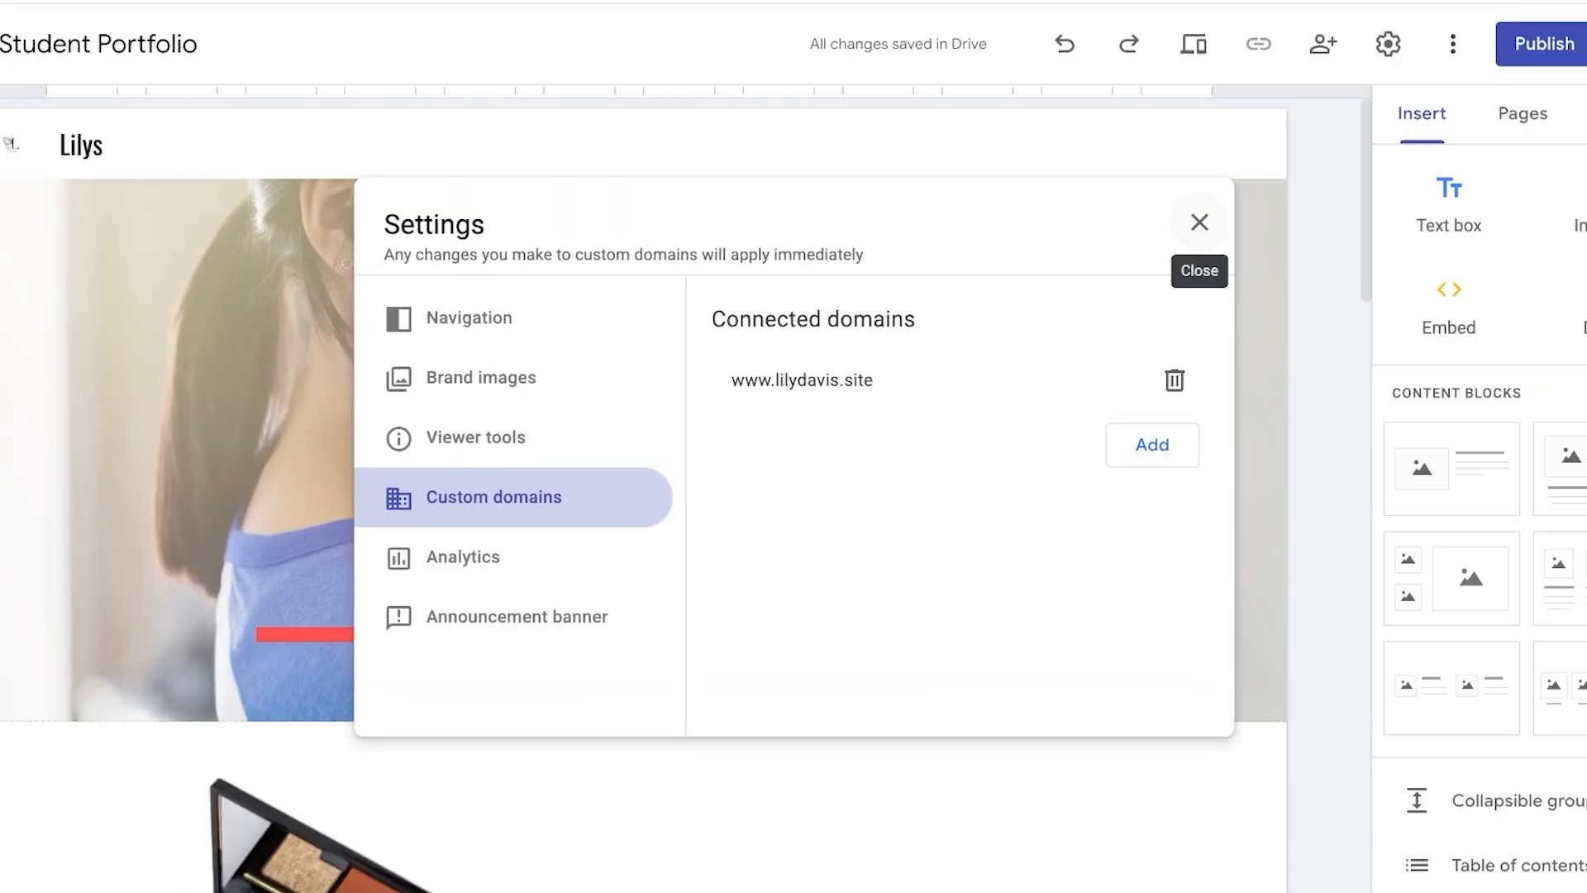
pyautogui.click(1199, 222)
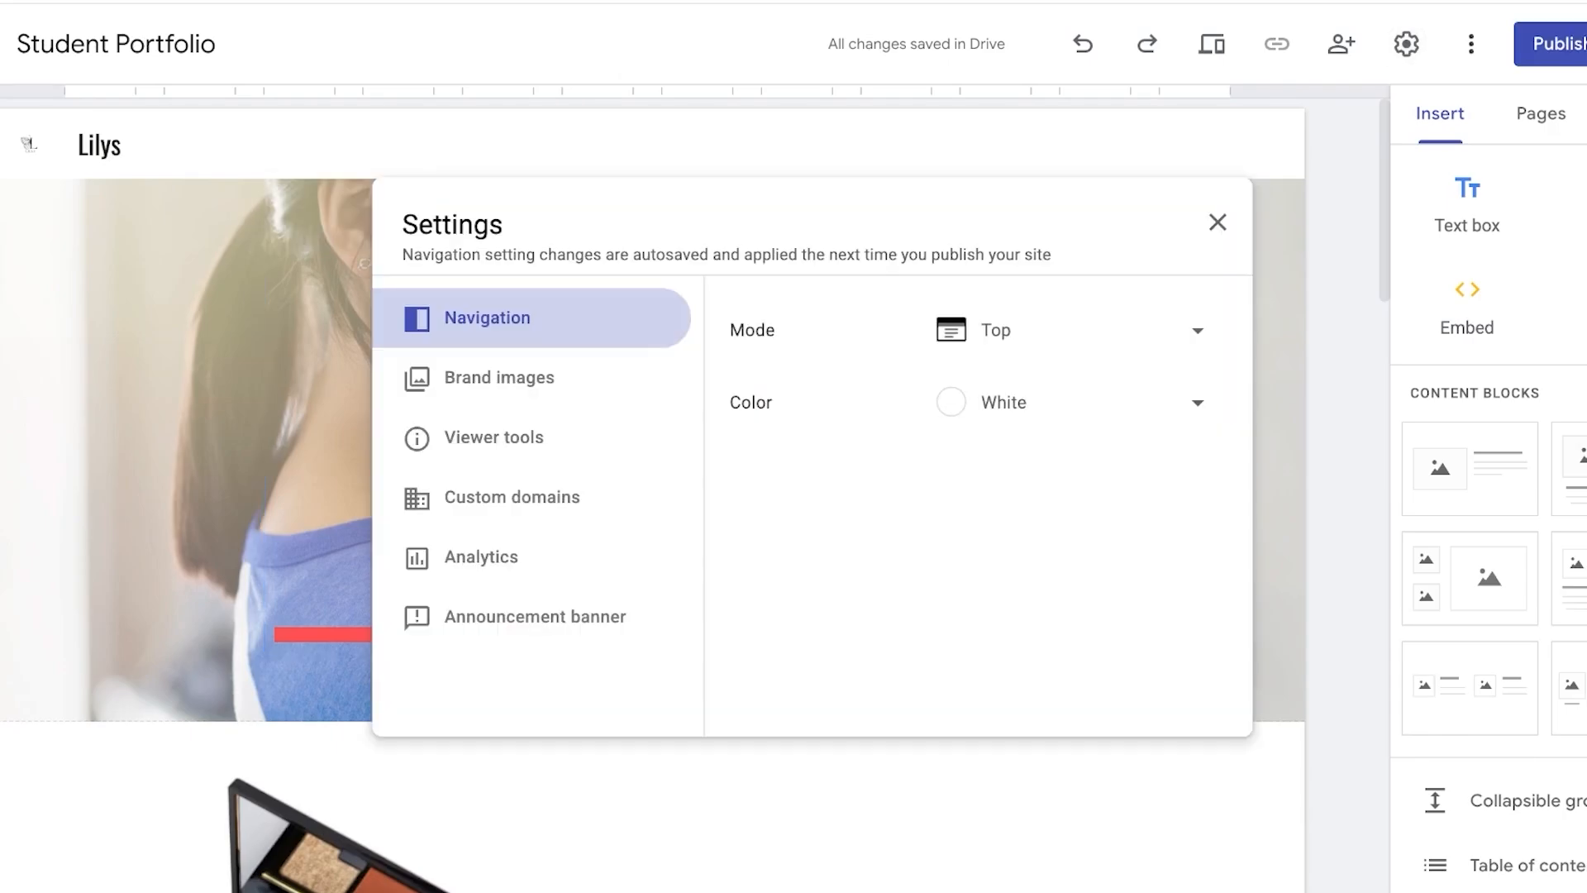
pyautogui.click(512, 497)
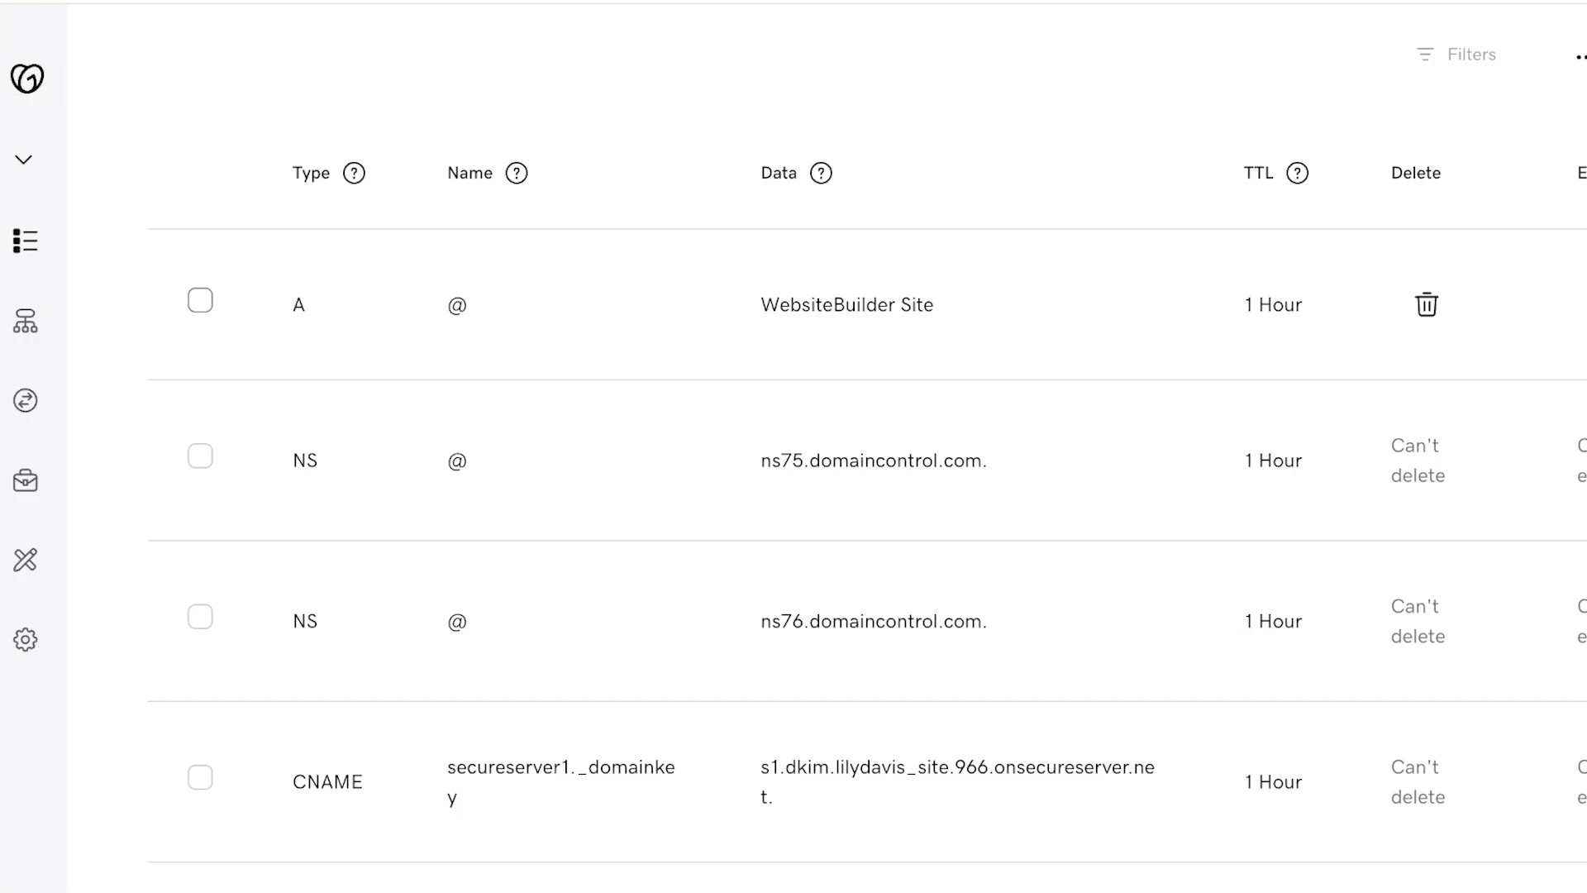
# - Add a new CNAME record named www with value ghs.googlehosted.com. and save it
pyautogui.scroll(-2, 794, 496)
pyautogui.scroll(7, 793, 496)
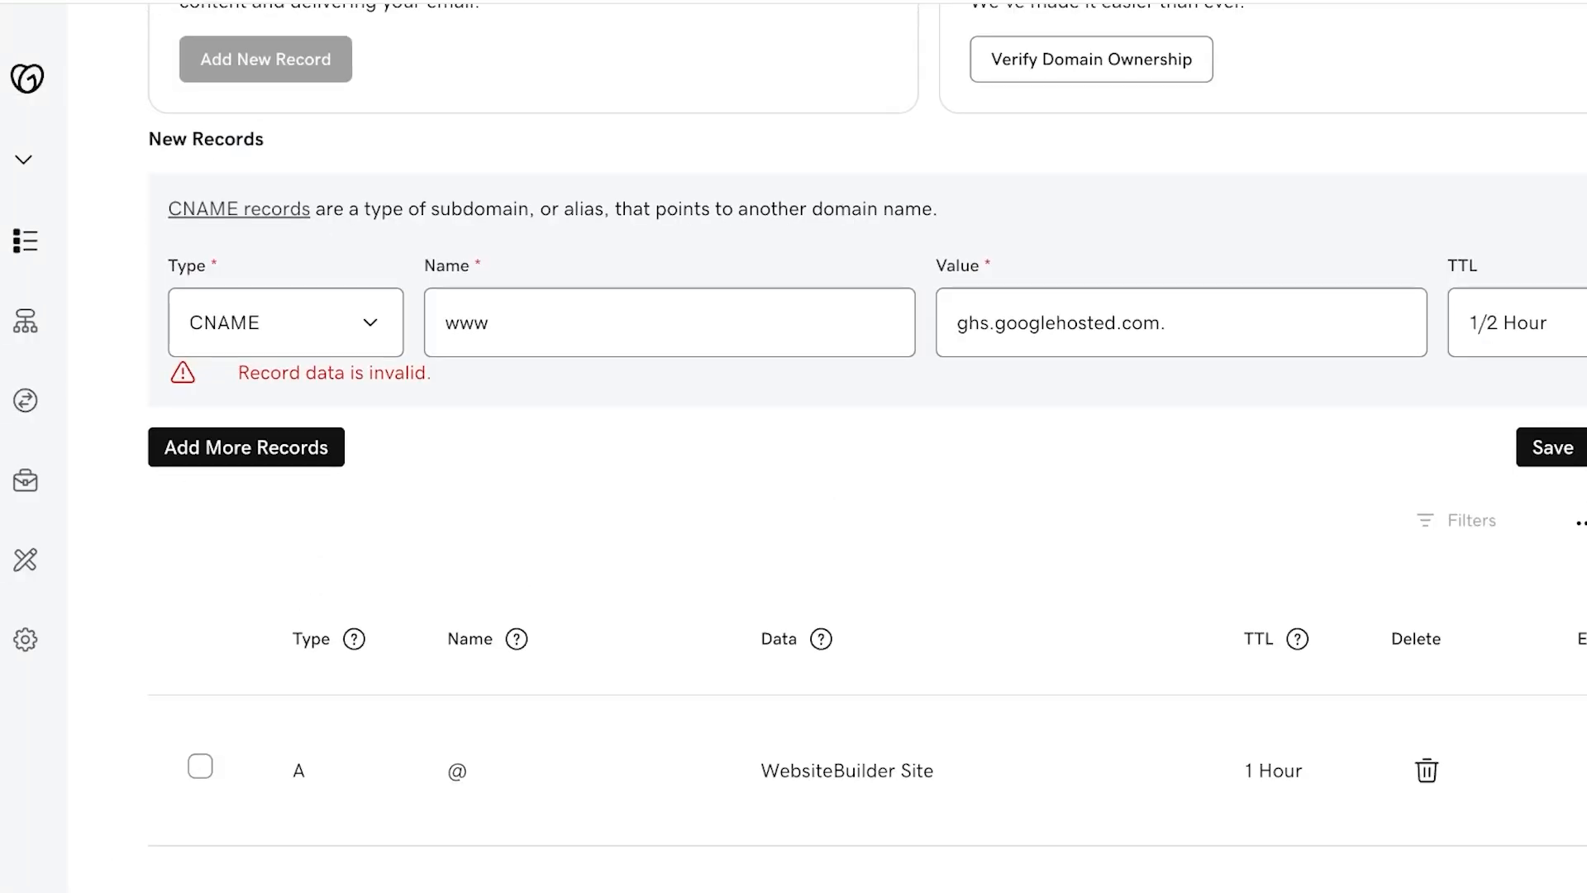
pyautogui.scroll(5, 866, 447)
pyautogui.moveTo(25, 559)
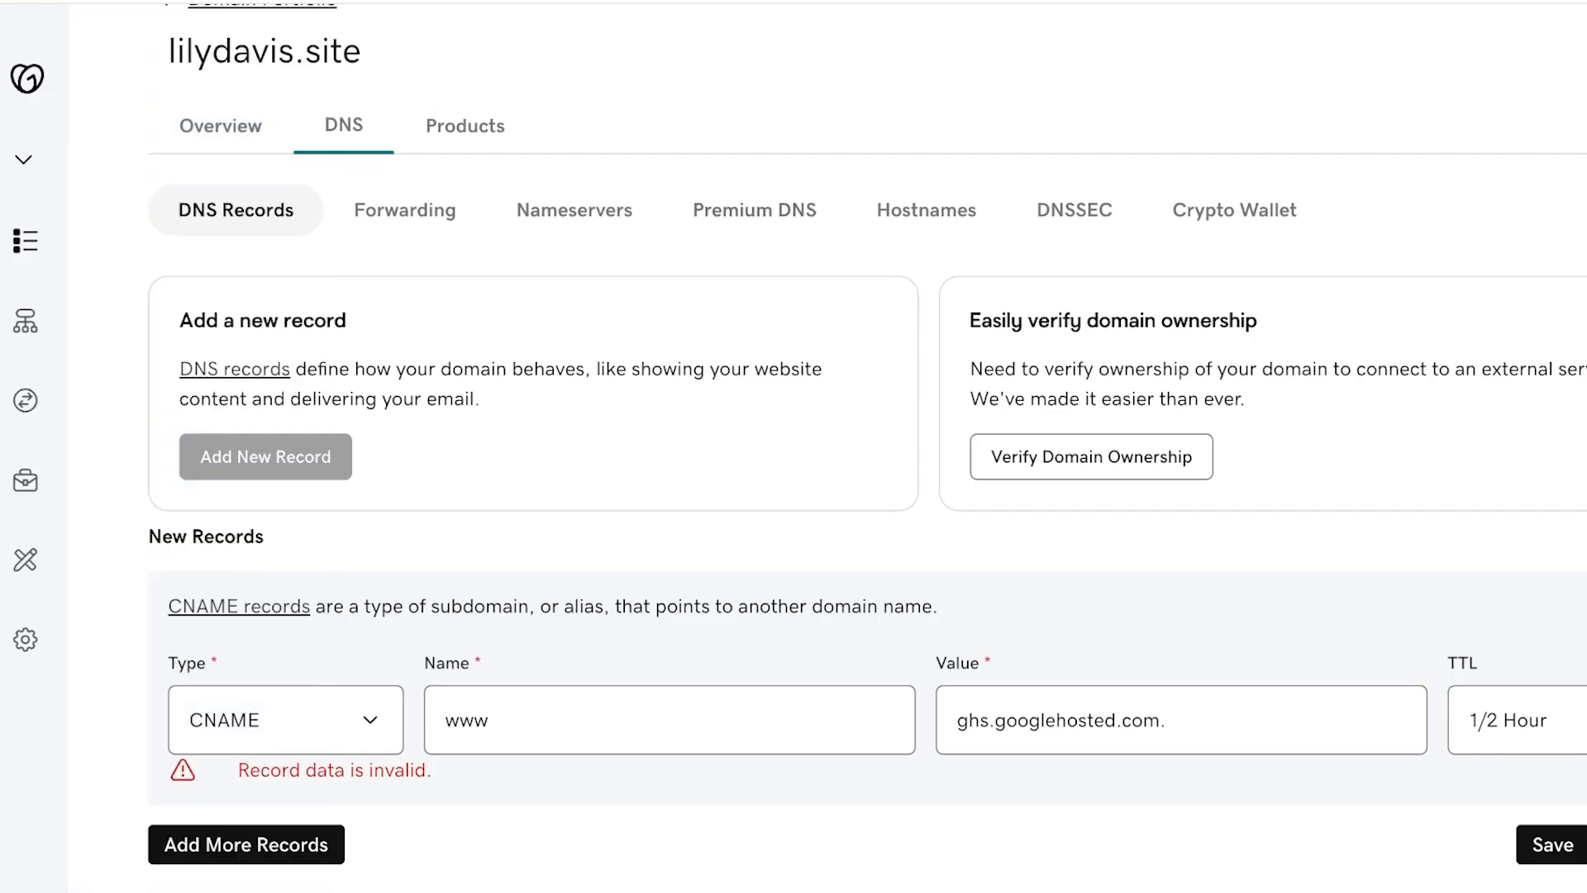
pyautogui.scroll(-1, 866, 434)
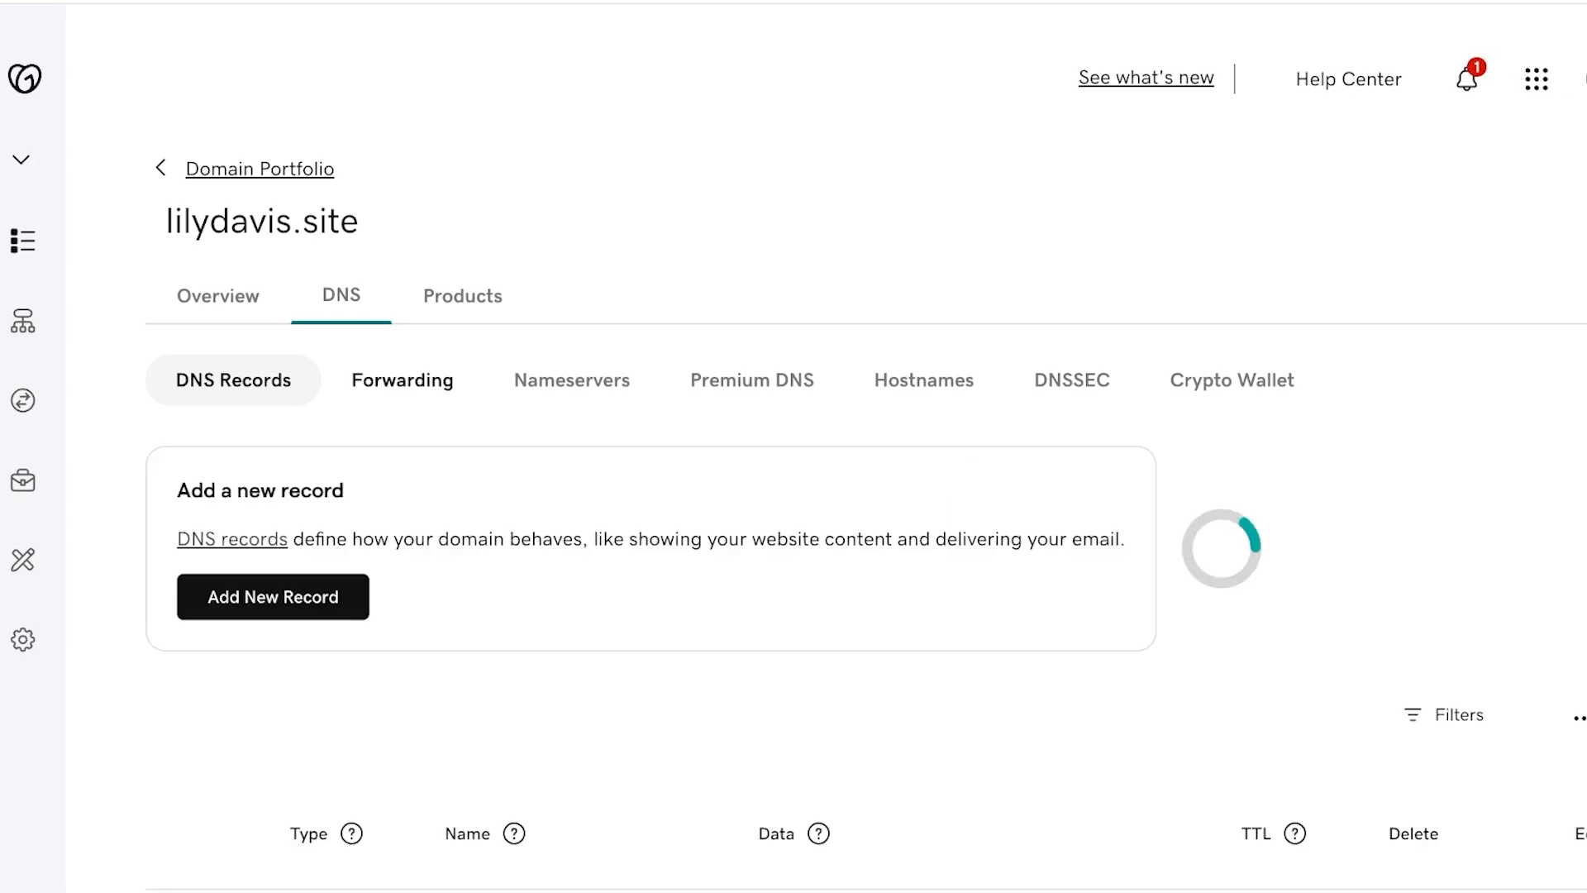
pyautogui.scroll(-4, 402, 382)
pyautogui.click(272, 299)
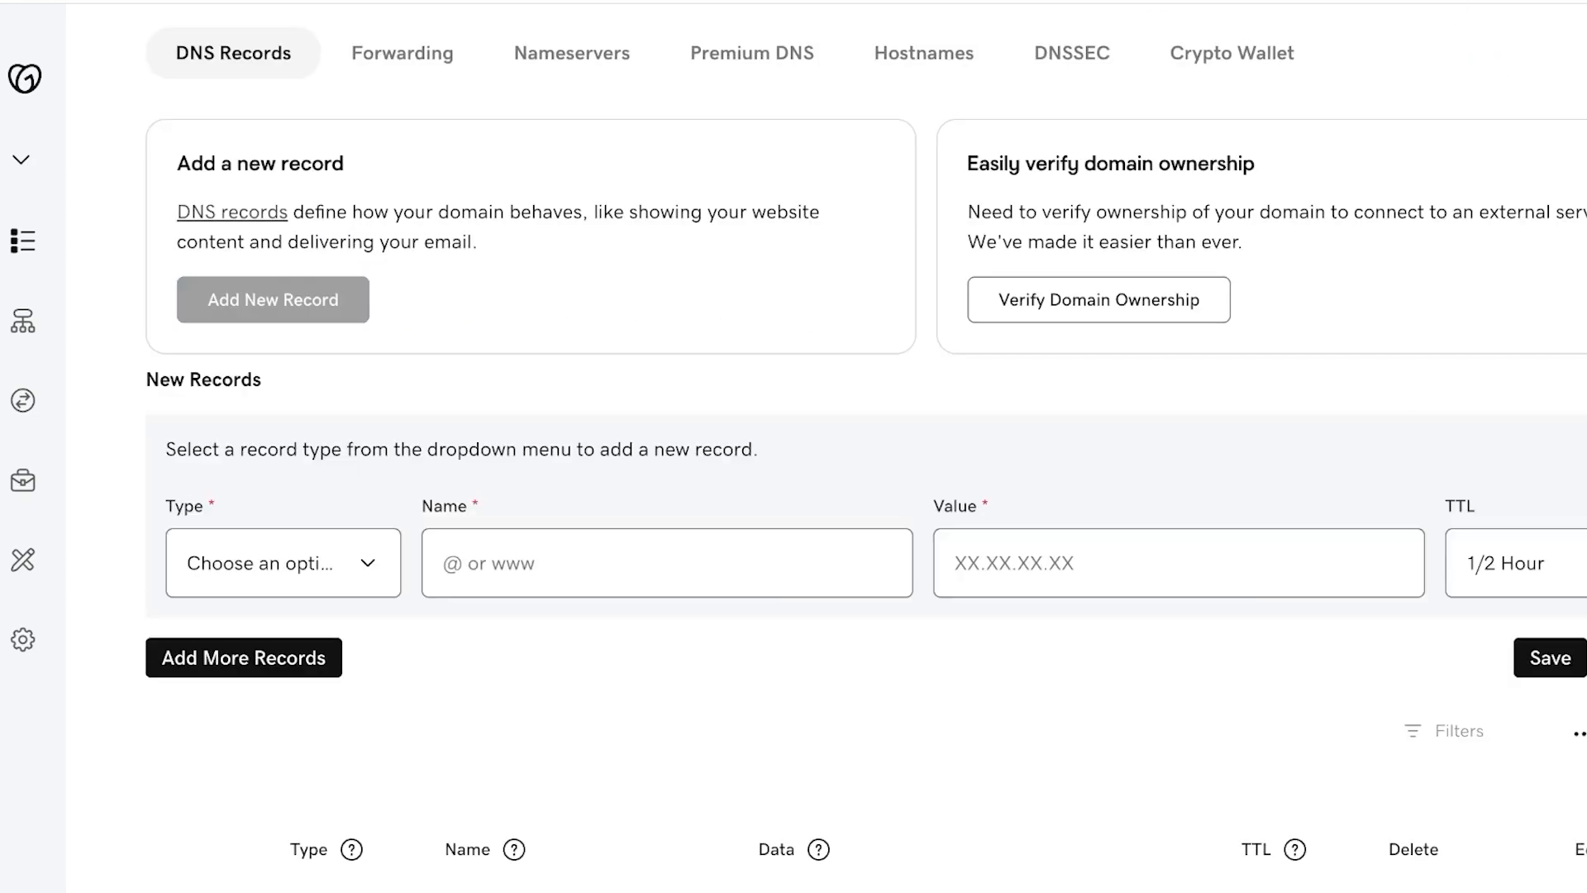
pyautogui.click(666, 563)
pyautogui.write('w')
pyautogui.hotkey('shift', 'Tab')
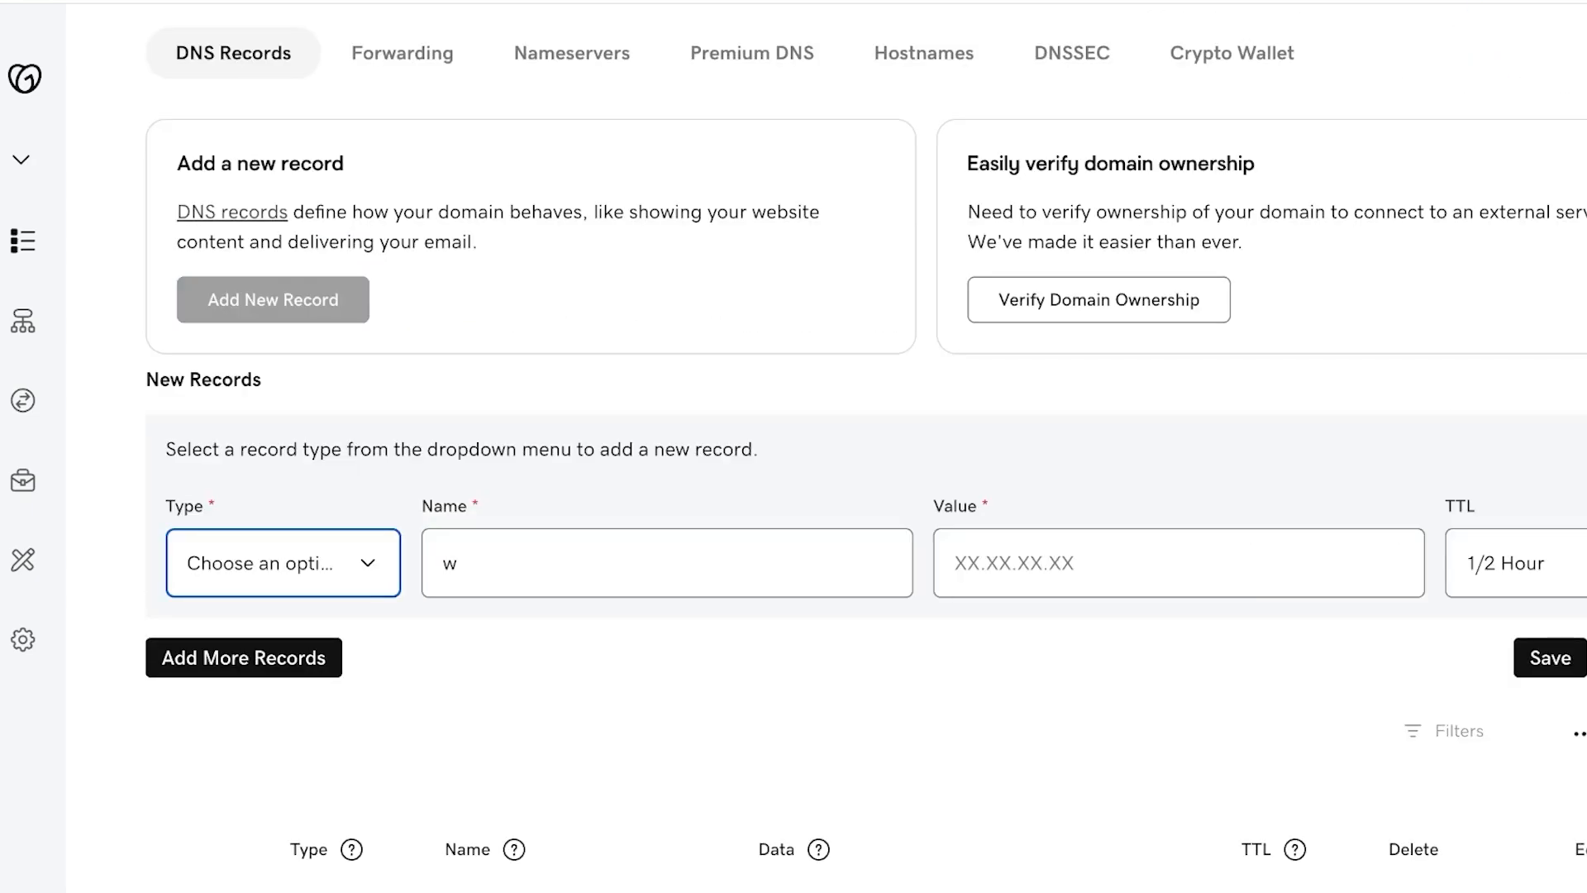
pyautogui.press('c')
pyautogui.press('n')
pyautogui.press('Tab')
pyautogui.write('ww')
pyautogui.press('Tab')
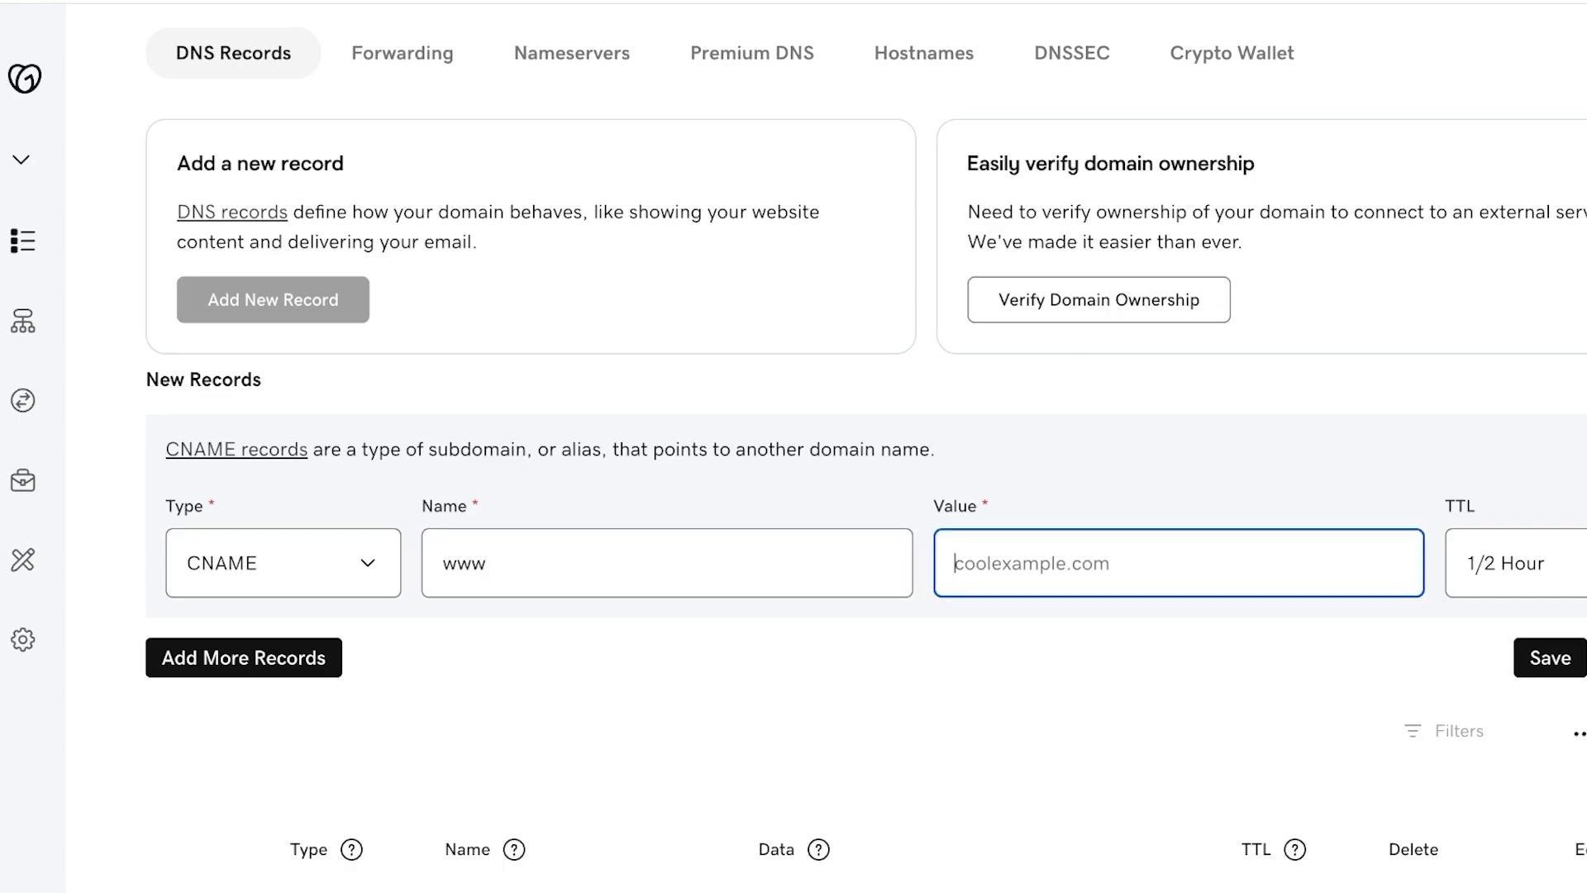
pyautogui.hotkey('ctrl', 'v')
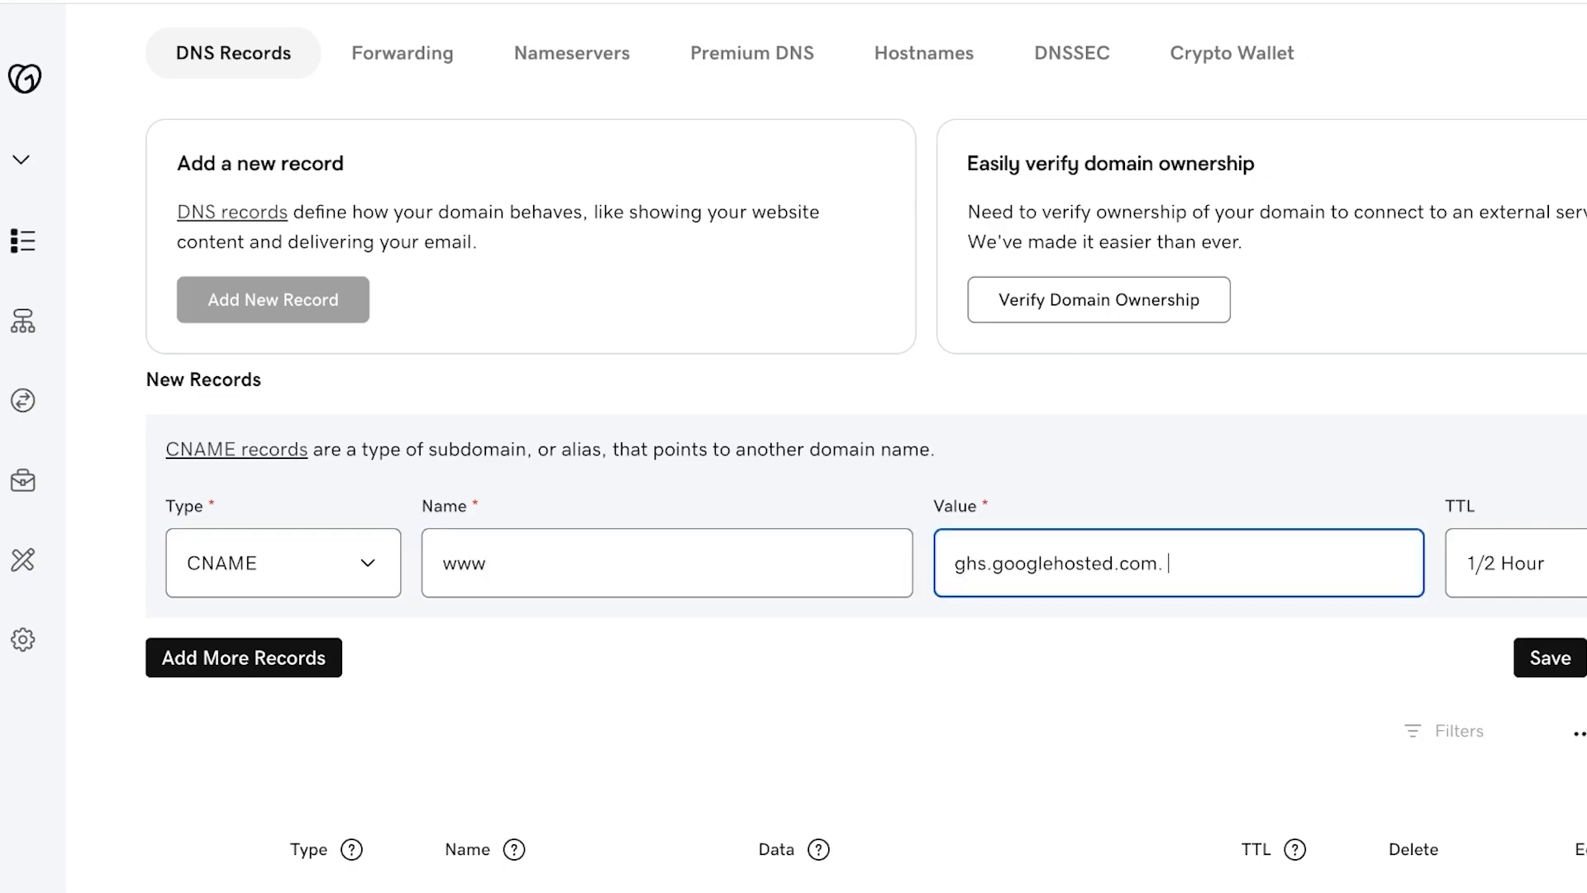
pyautogui.press('BackSpace')
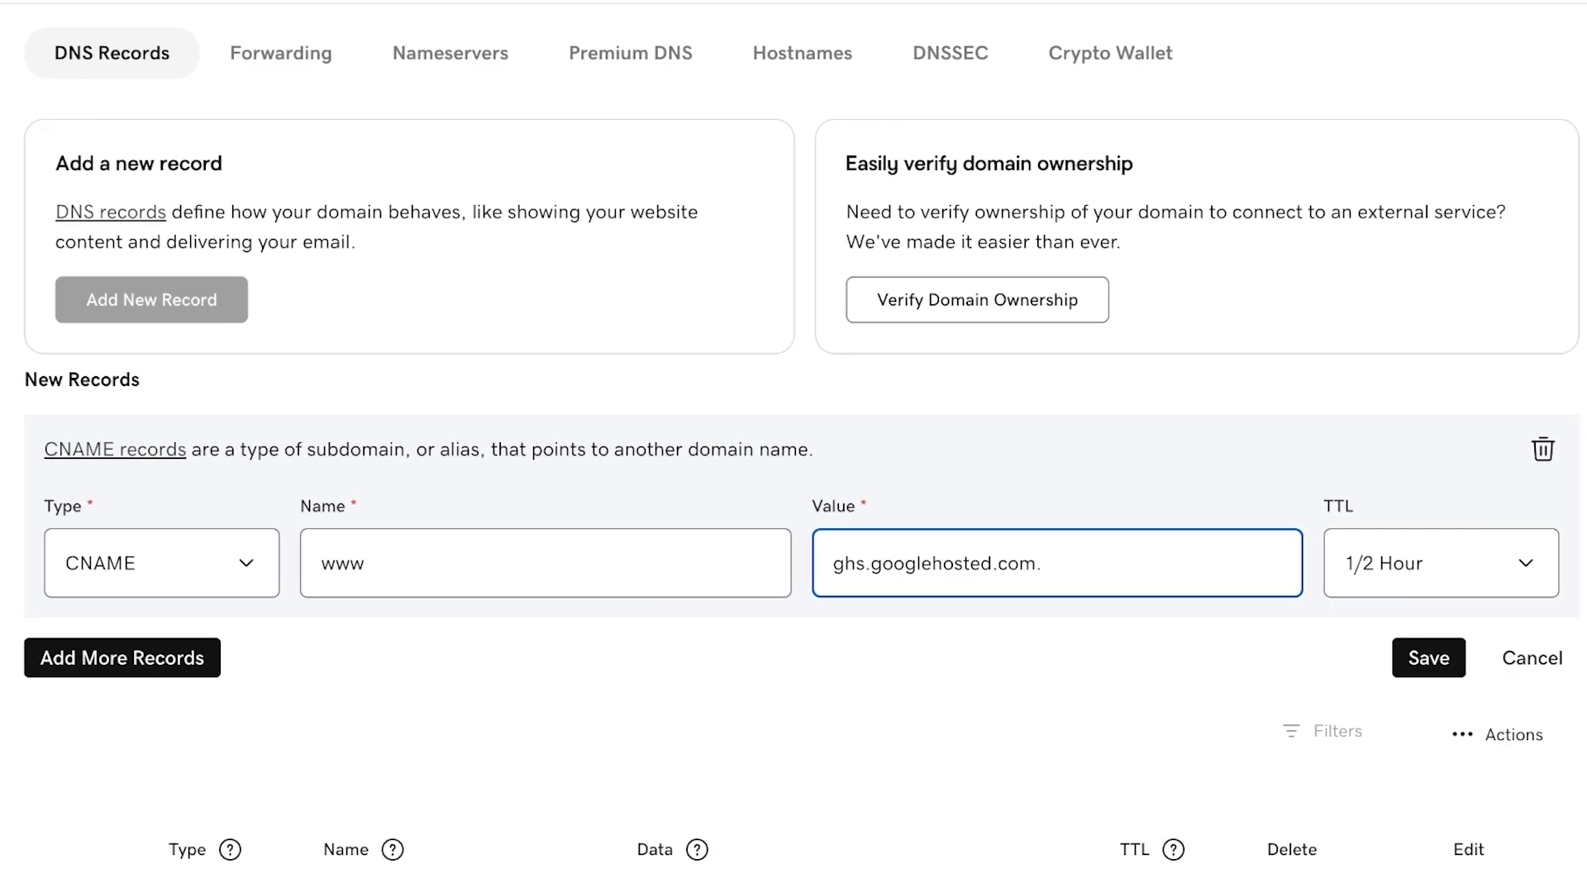
pyautogui.press('Return')
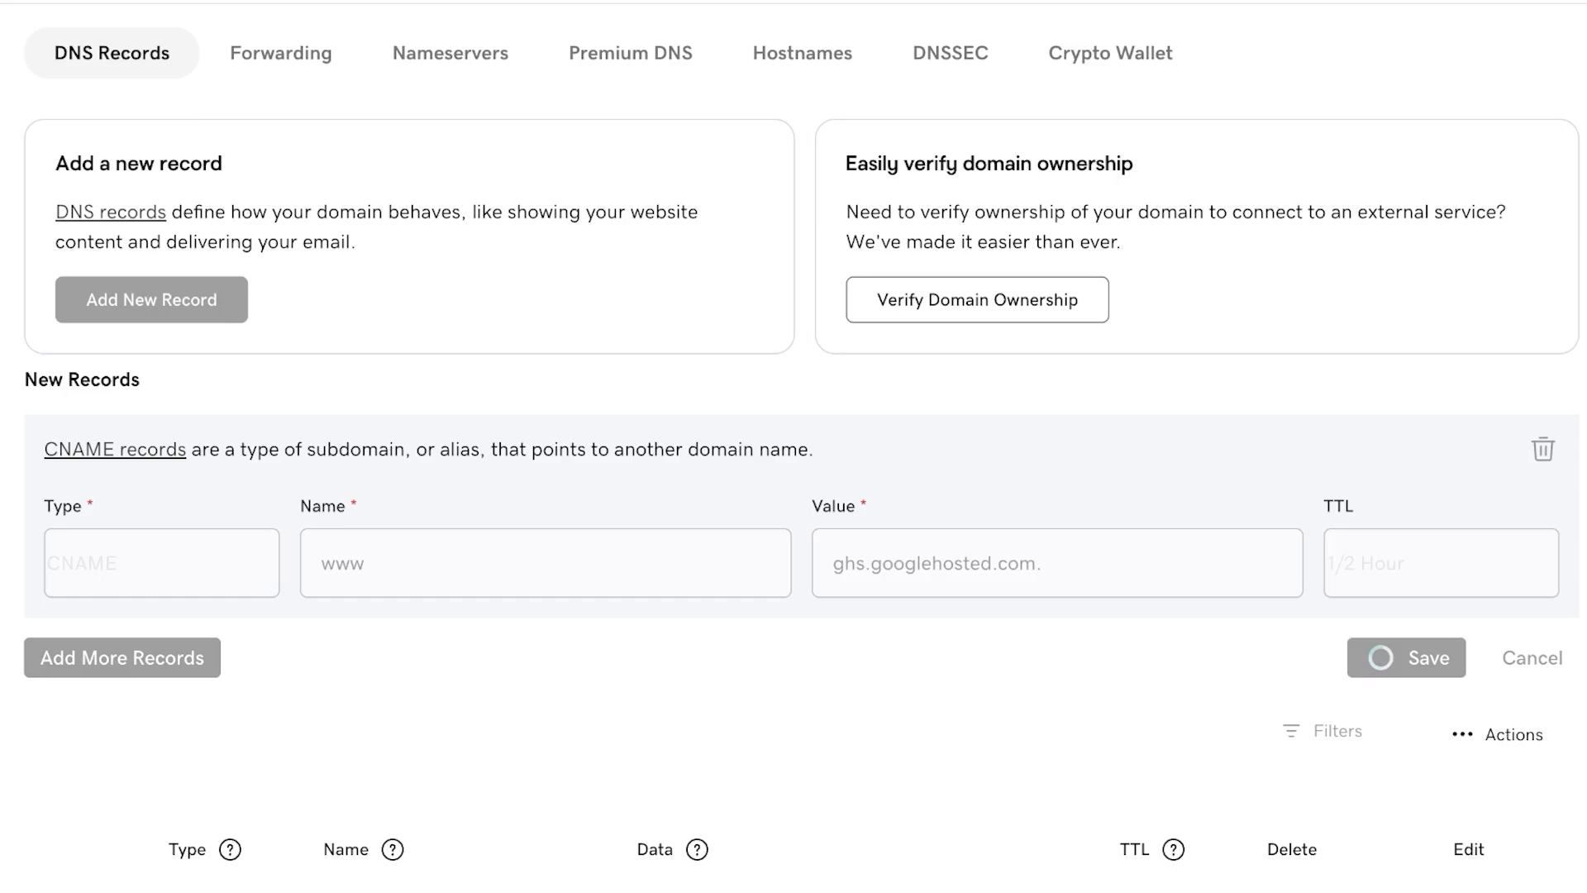
# - Examine the existing DNS records list for an entry that conflicts with the www record name
pyautogui.scroll(-7, 1169, 496)
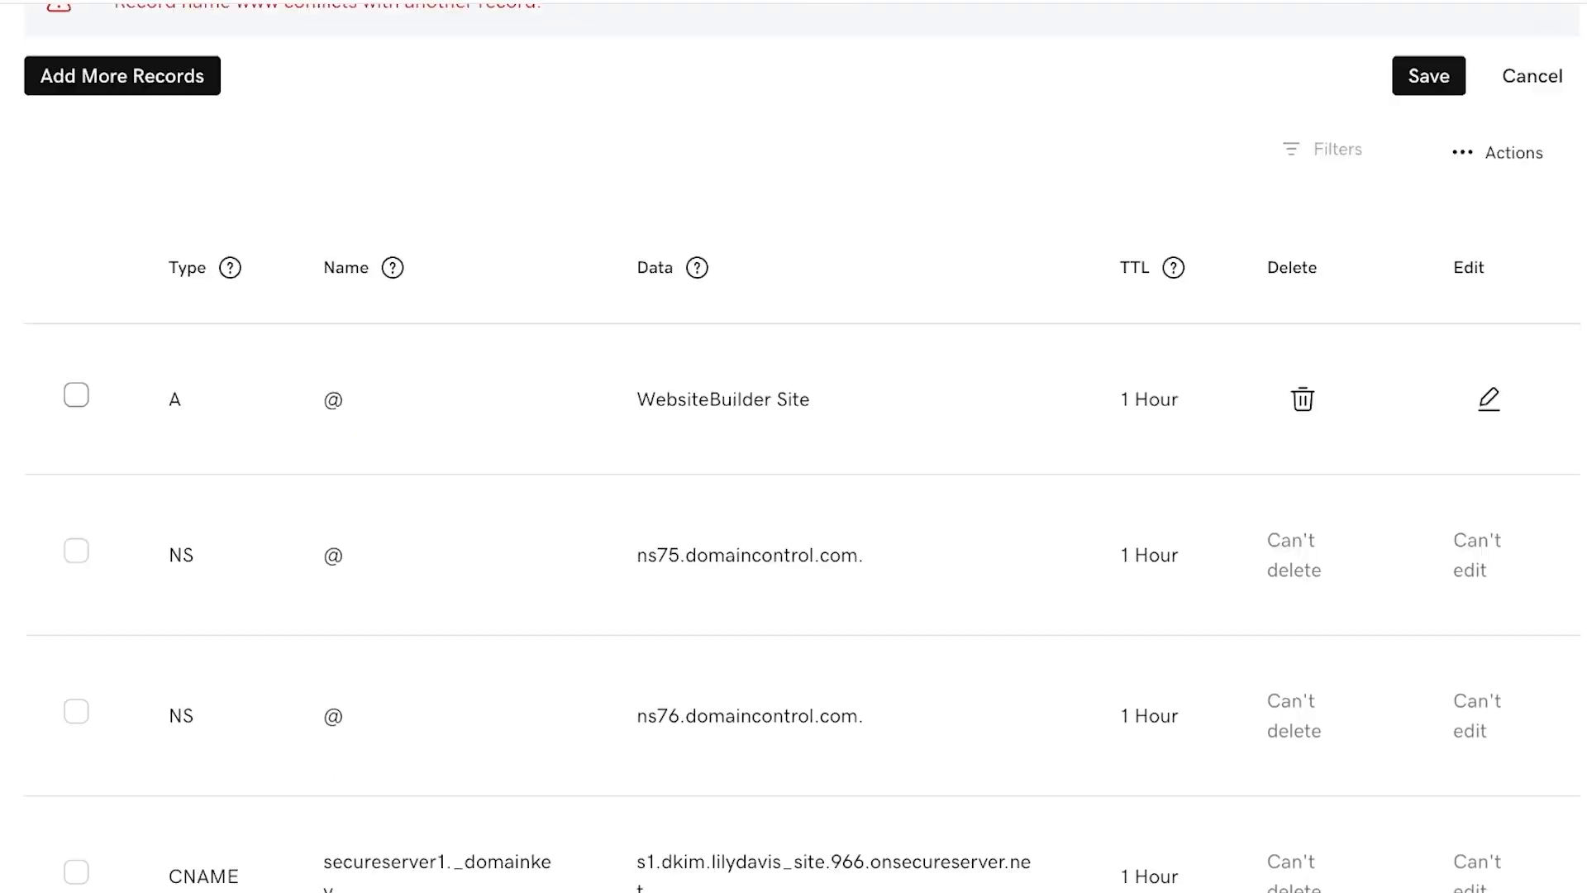
pyautogui.scroll(4, 1169, 496)
pyautogui.press('BackSpace')
pyautogui.press('BackSpace')
pyautogui.press('BackSpace')
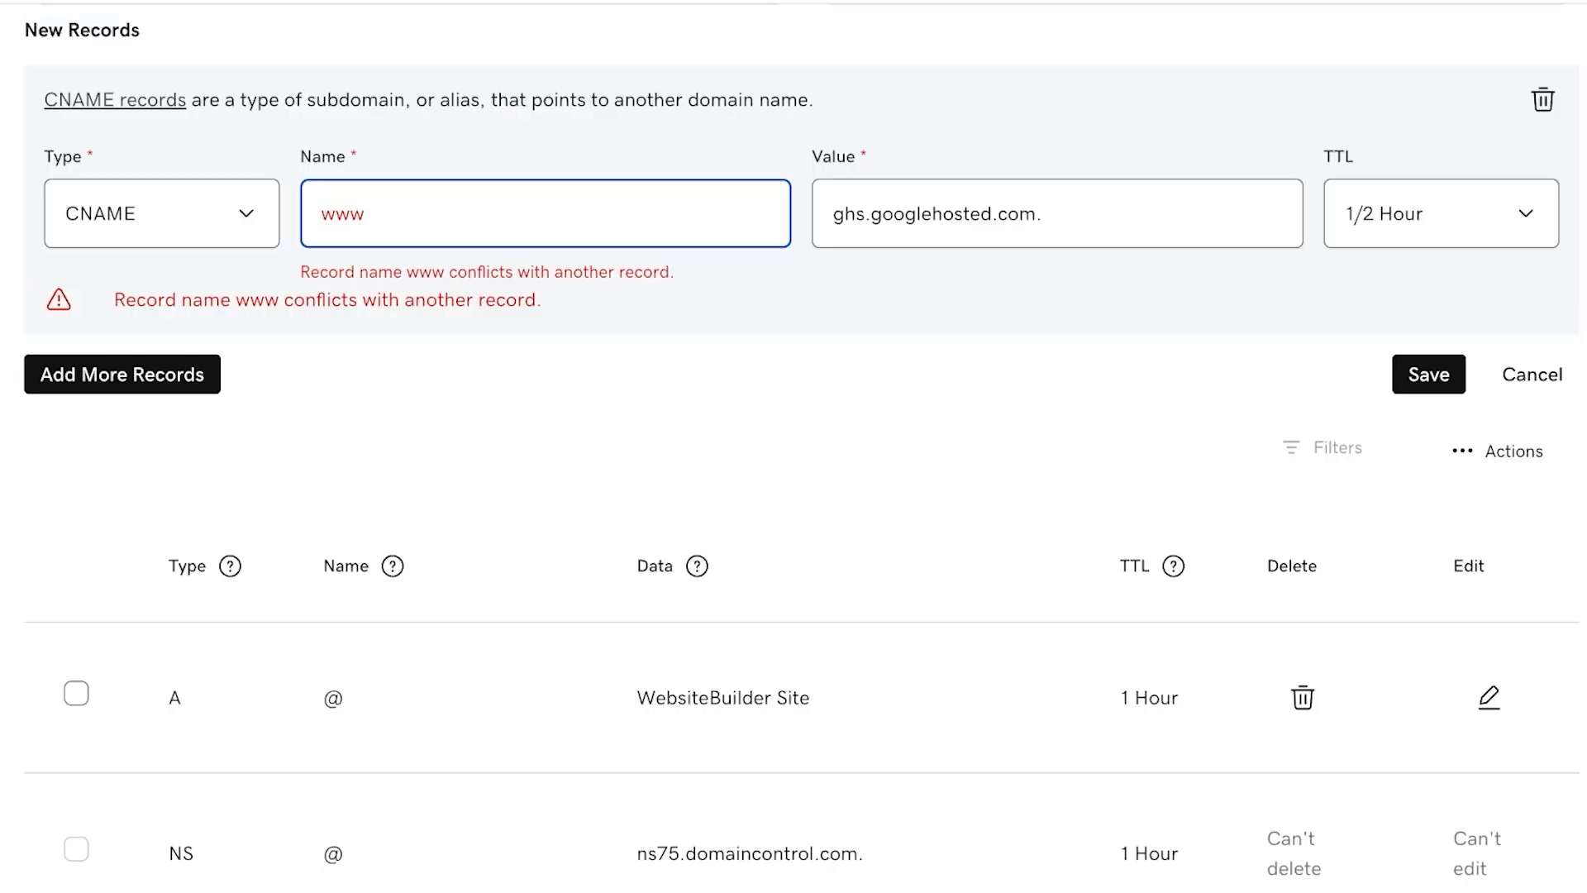
pyautogui.scroll(-1, 794, 447)
pyautogui.scroll(-4, 793, 447)
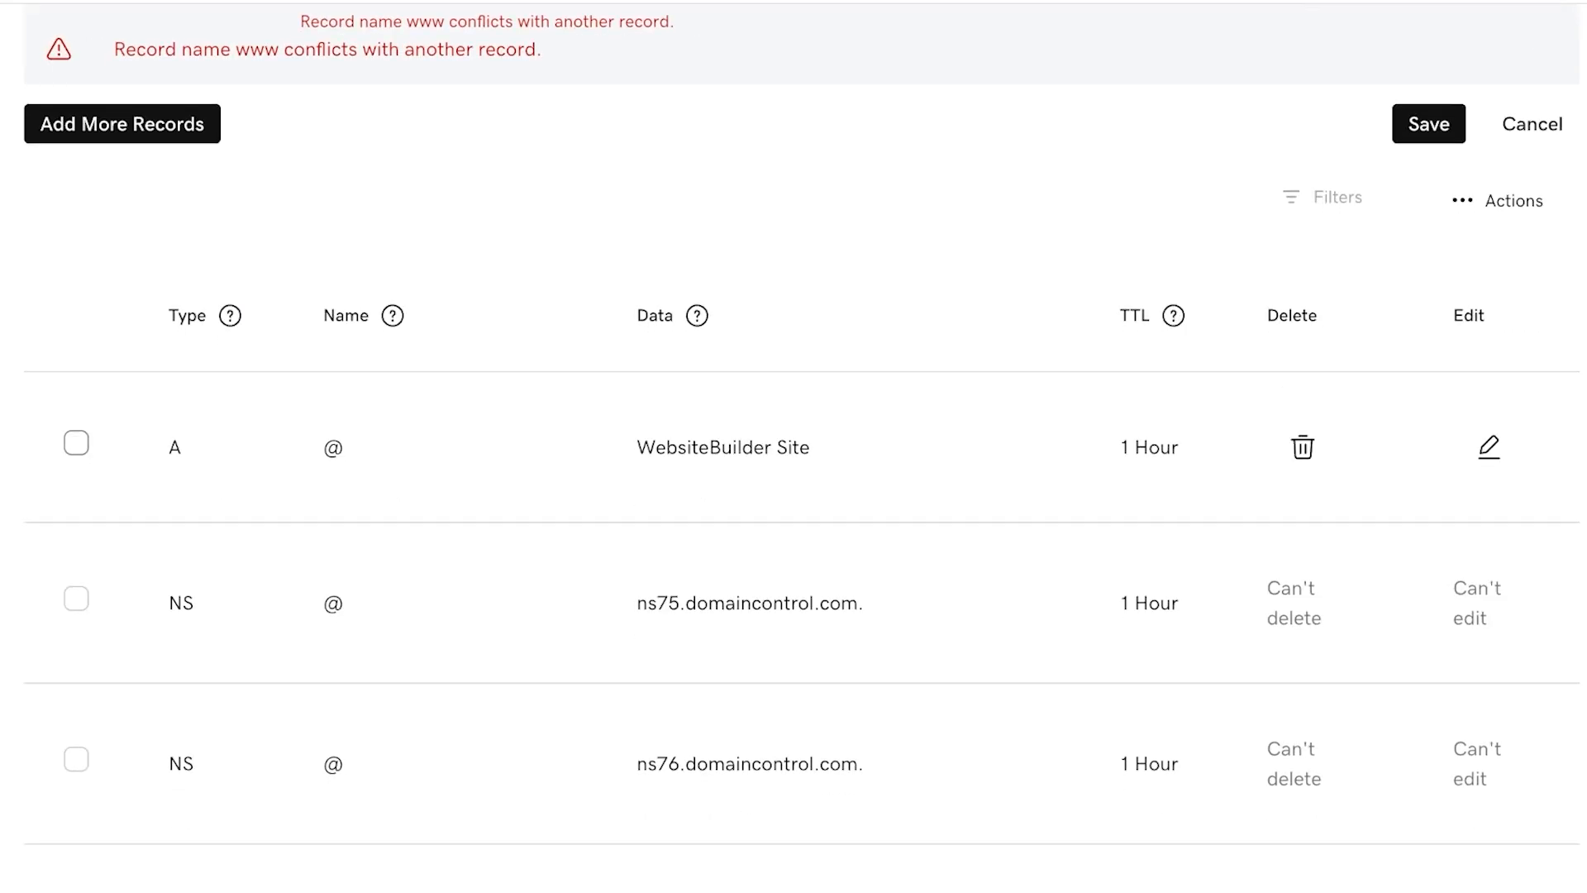
pyautogui.scroll(-8, 793, 446)
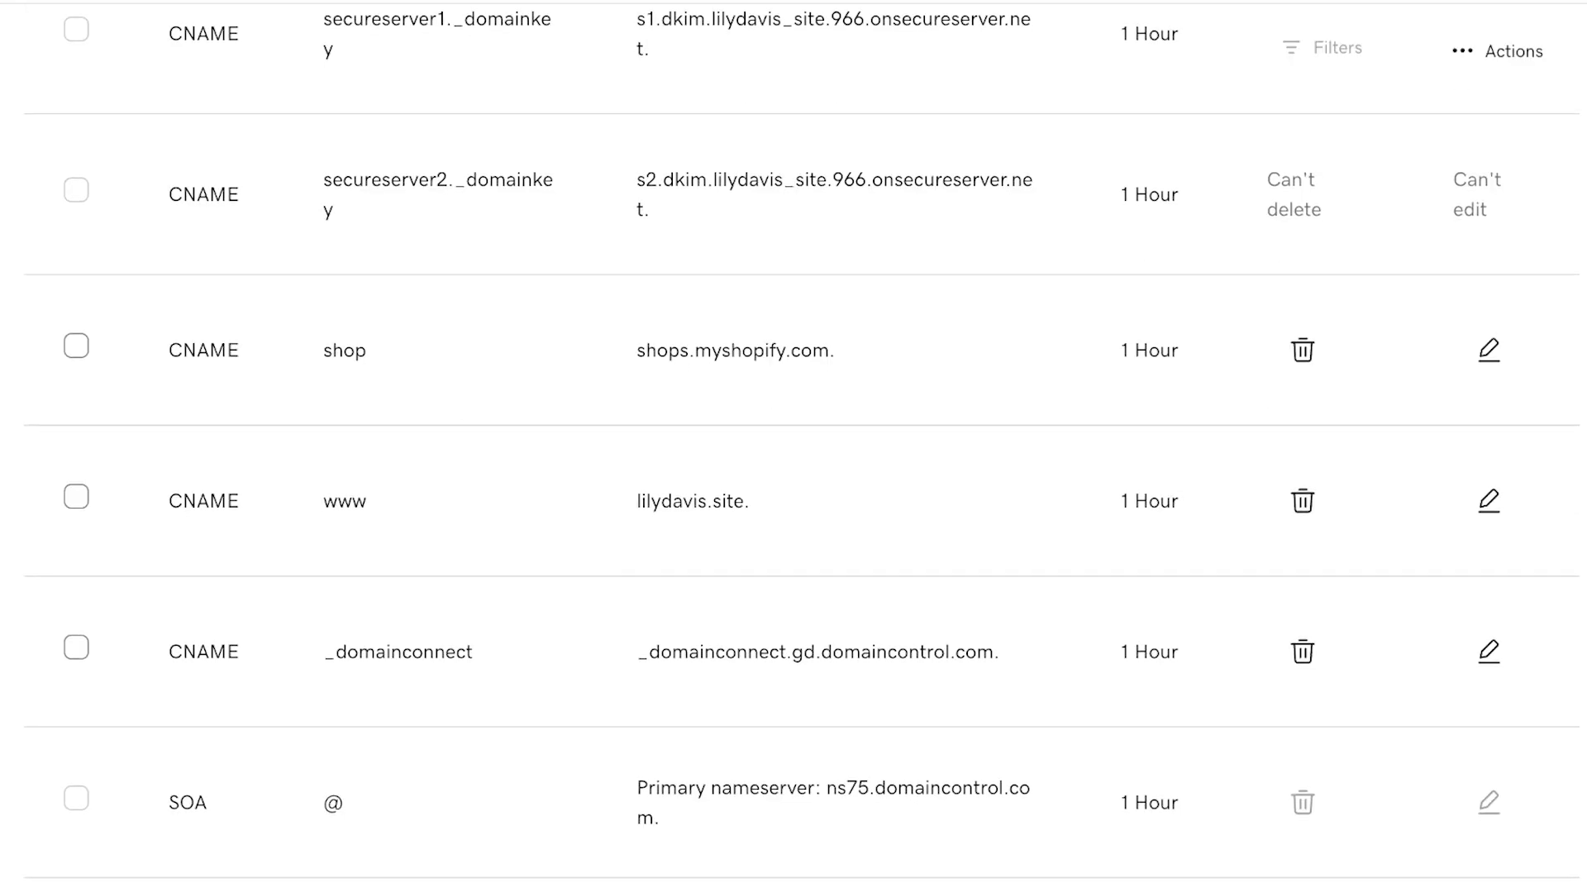
pyautogui.scroll(8, 794, 446)
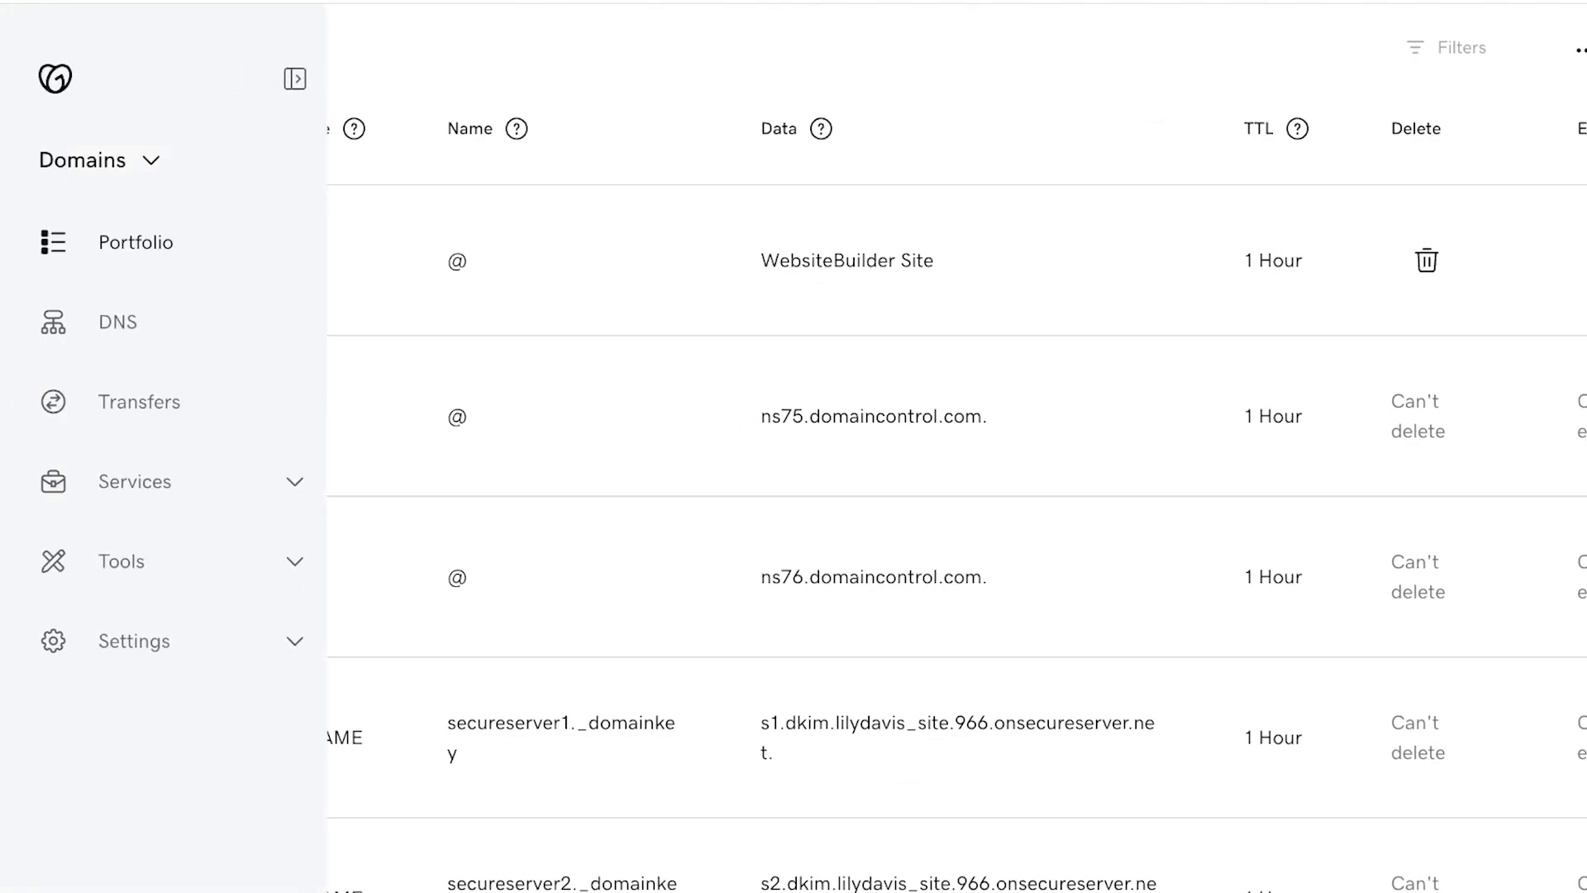